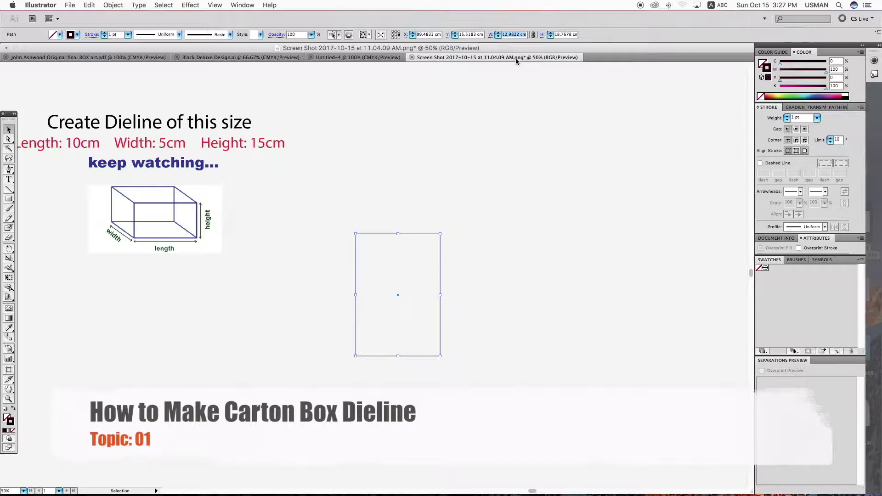
- Size the rectangle to 10 cm wide and 15 cm high
key("Return")
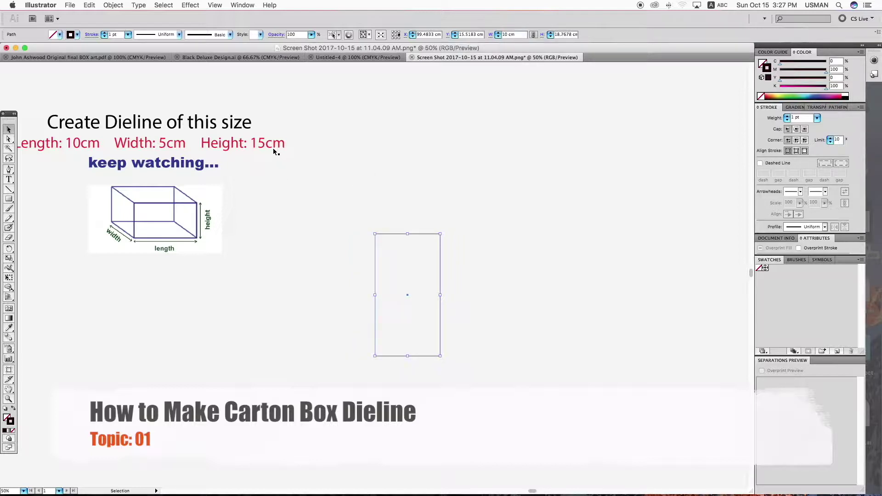
left_click_drag(369, 211, 478, 348)
left_click(396, 34)
triple_click(554, 37)
type("15")
key("Return")
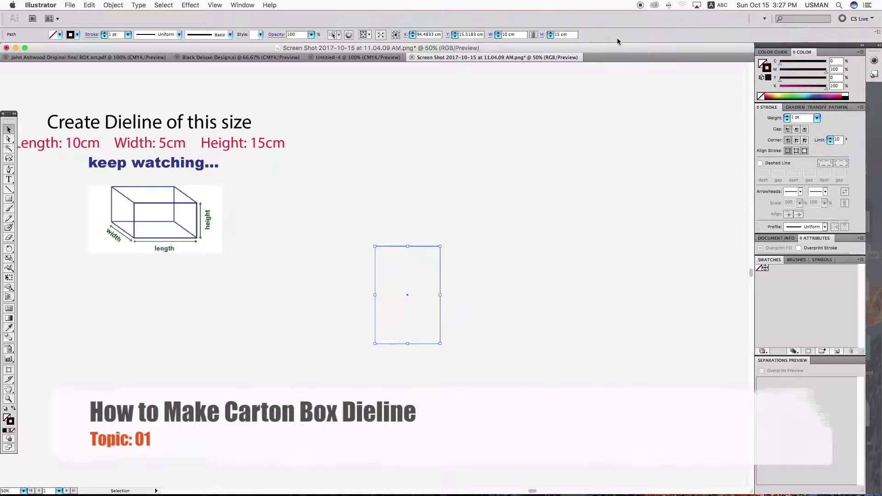
left_click(465, 262)
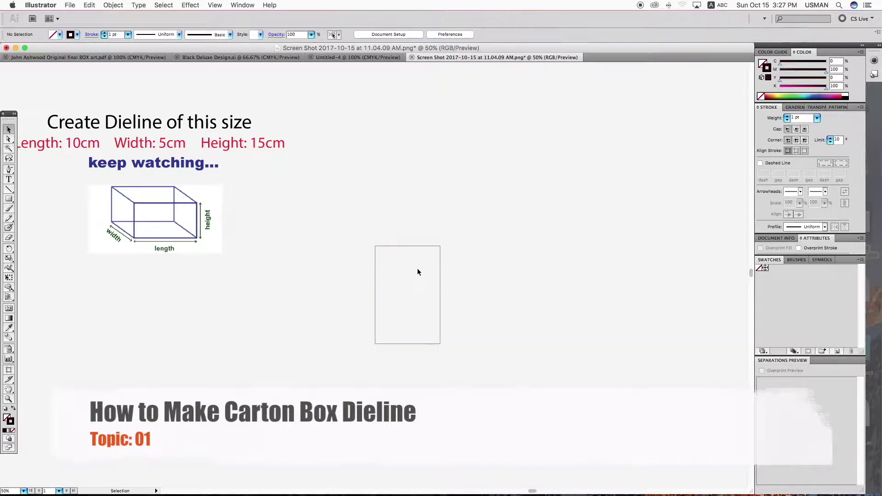
- Duplicate the rectangle against its right edge and set the copy's width to 5 cm, keeping its left edge fixed
left_click_drag(376, 245, 440, 246)
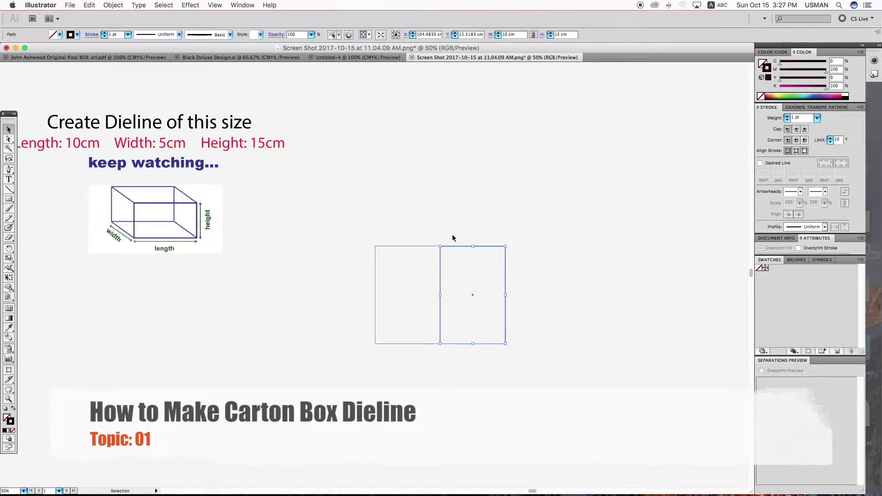
left_click(393, 34)
left_click(507, 35)
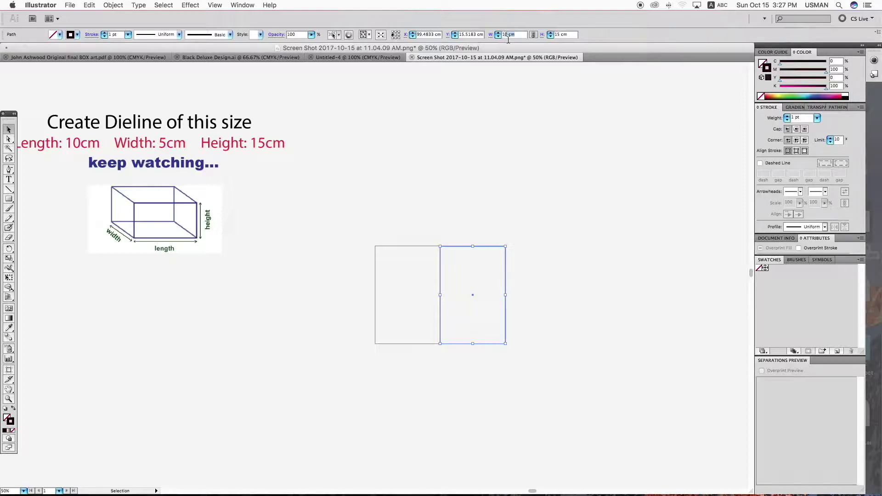
type("5")
key("Return")
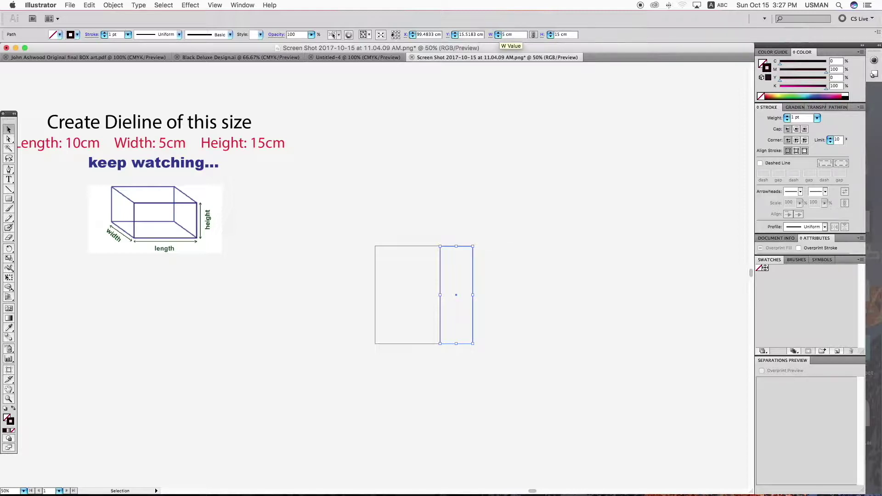
left_click(414, 290)
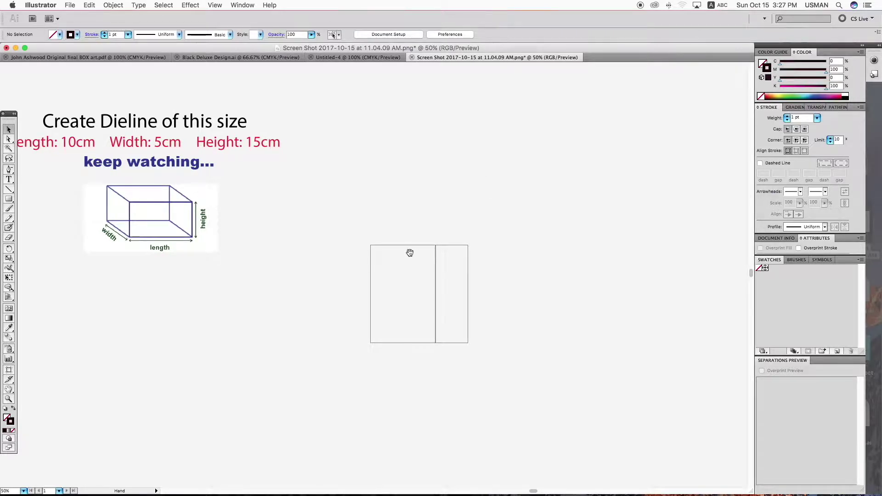
left_click_drag(409, 252, 437, 251)
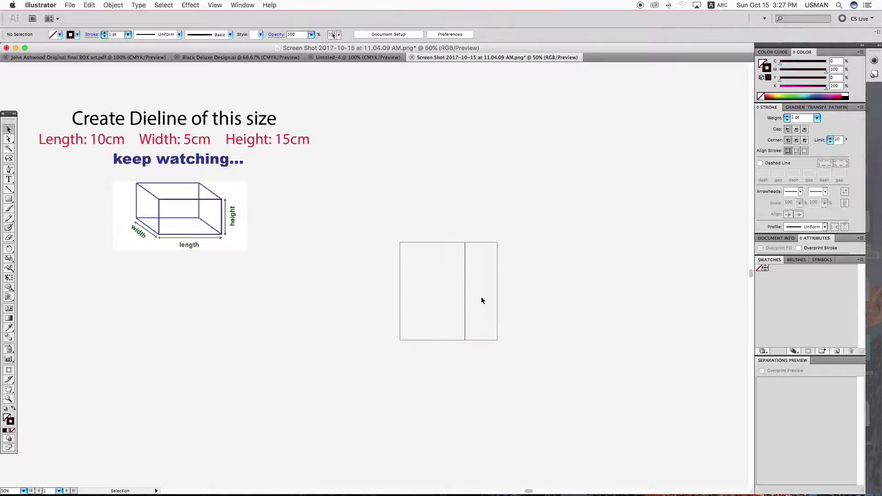
left_click_drag(490, 287, 484, 289)
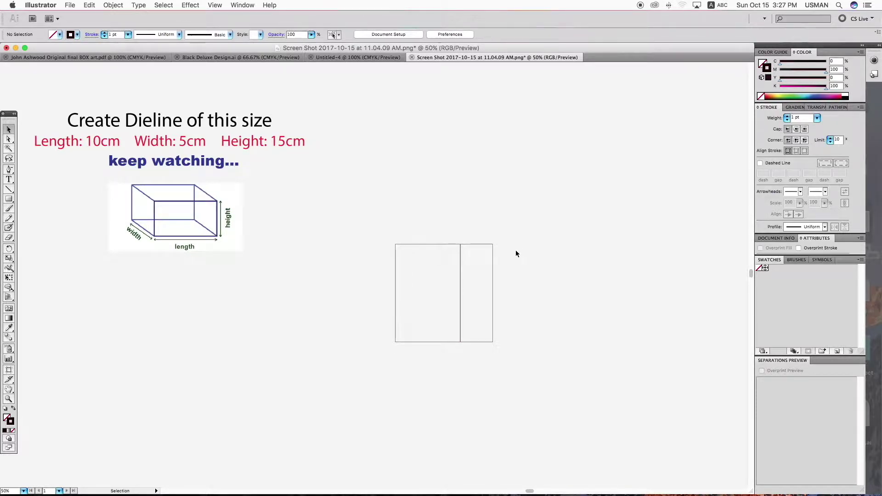
left_click_drag(402, 217, 495, 309)
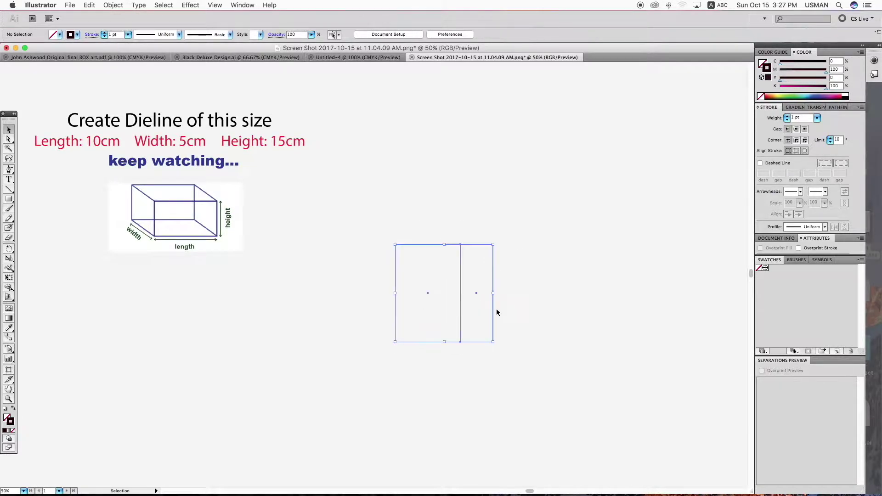
left_click(525, 293)
key("super+y")
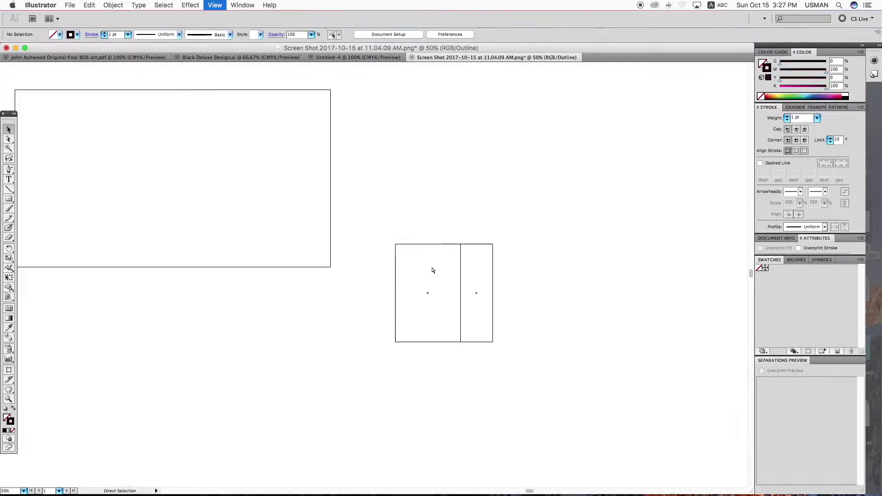
key("super+y")
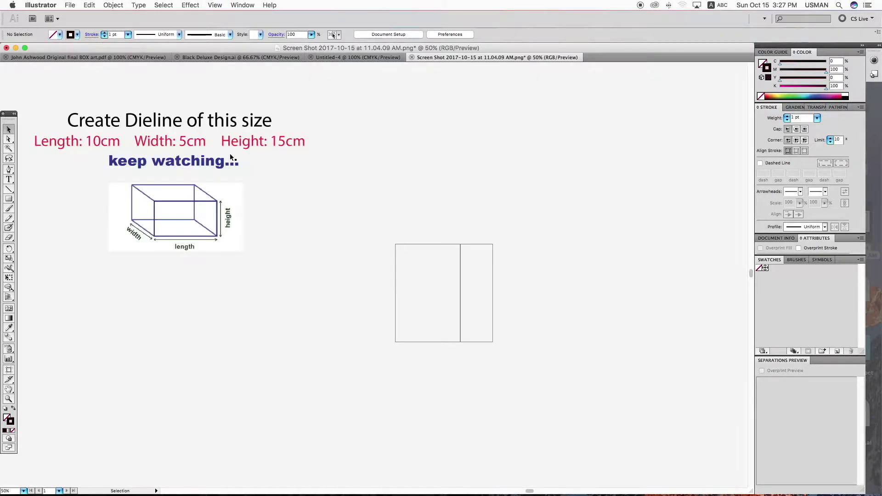
- Delete the placed reference image with the box dimensions and show the artwork in outline mode
left_click_drag(222, 143, 278, 145)
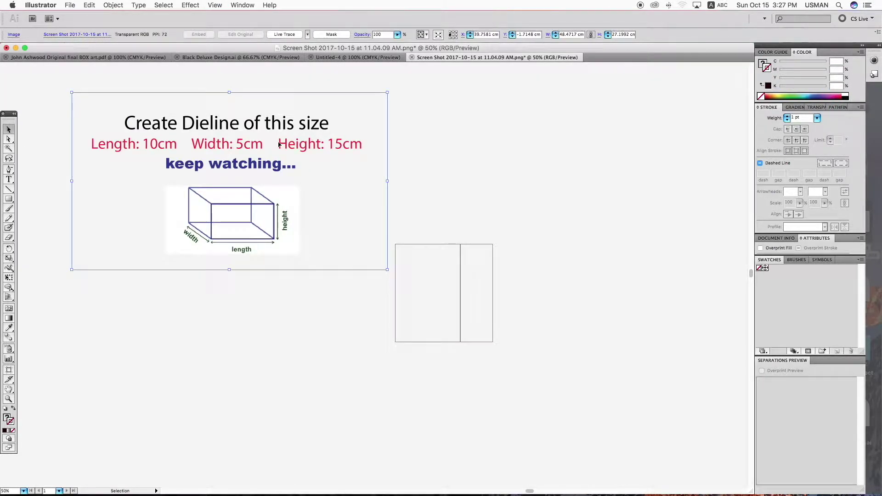
key("Delete")
left_click_drag(328, 192, 480, 303)
key("z")
left_click_drag(369, 212, 660, 404)
key("v")
left_click_drag(342, 235, 343, 260)
left_click(401, 225)
key("super+y")
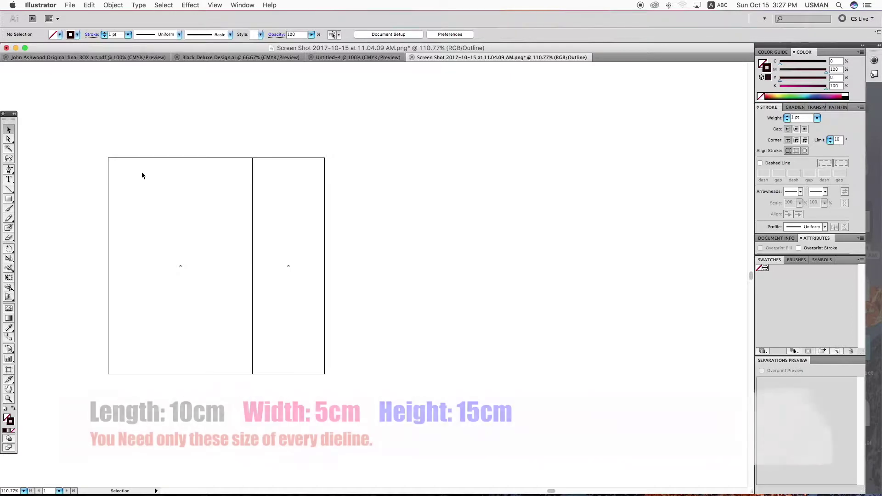
- Duplicate the 10 cm and 5 cm panel pair to its right, and copy a 10 cm panel onto the strip's left end
left_click_drag(109, 160, 325, 158)
key("super+1")
left_click(277, 144)
left_click_drag(274, 172, 134, 169)
left_click(488, 167)
left_click(449, 166)
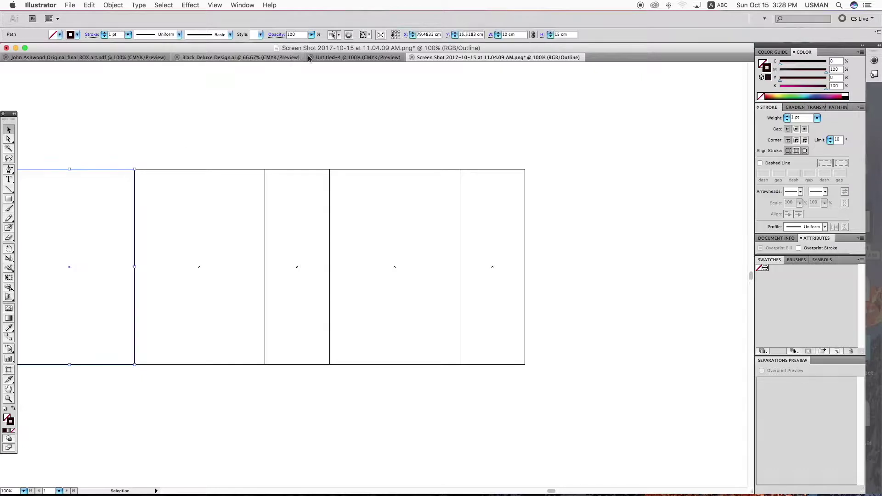
- Set the leftmost panel's width to 1.5 cm as a glue flap, keeping its right edge fixed
left_click(399, 35)
left_click(508, 35)
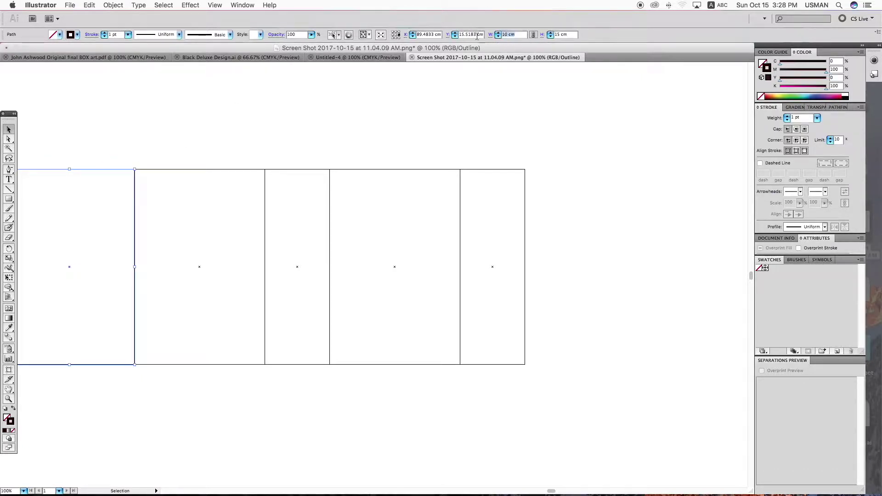
type("1.5")
key("Return")
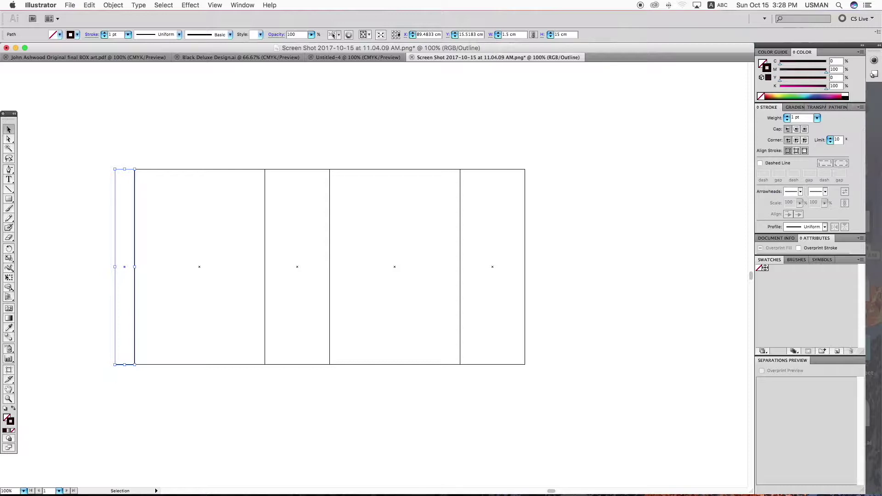
left_click(467, 90)
- Set the keyboard increment to 1 cm in the general preferences
left_click(470, 35)
type("5")
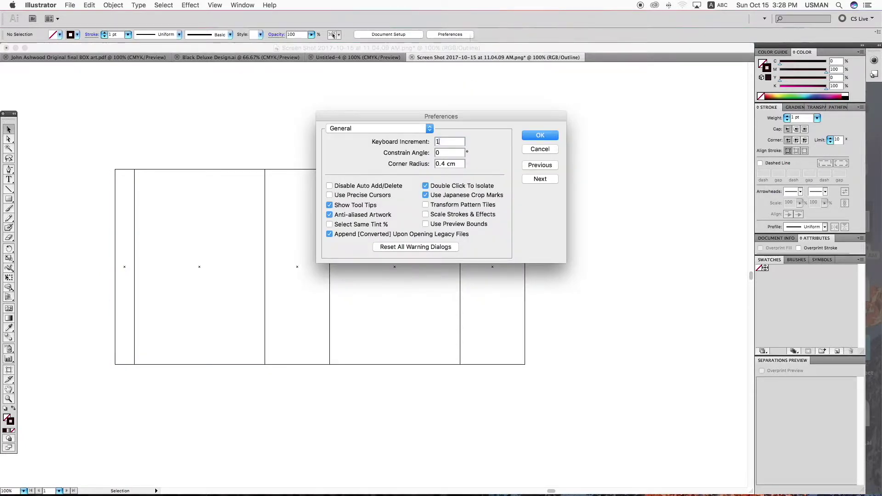
key("Return")
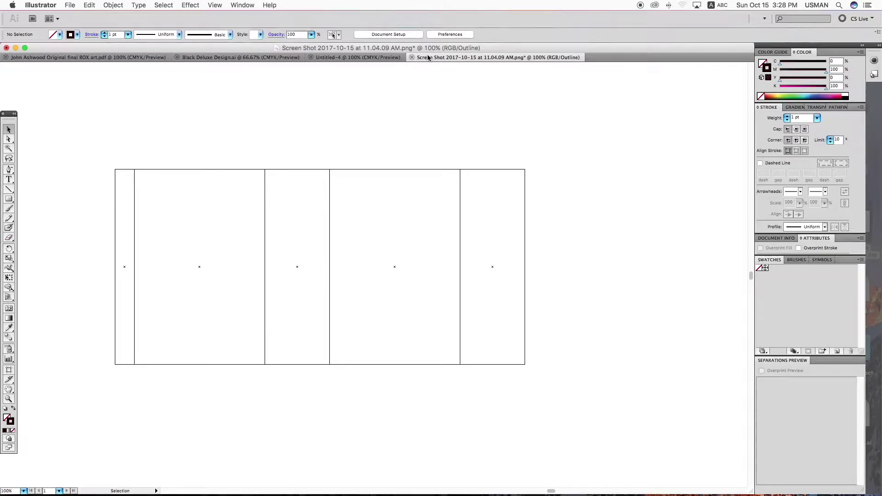
- Taper the glue flap by moving its outer top and bottom corner points 1 cm inward
left_click(115, 174)
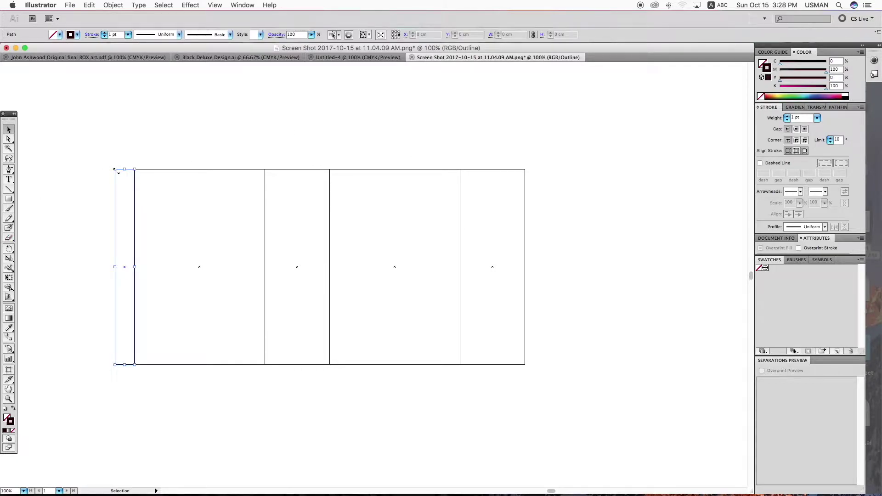
left_click(105, 151)
key("a")
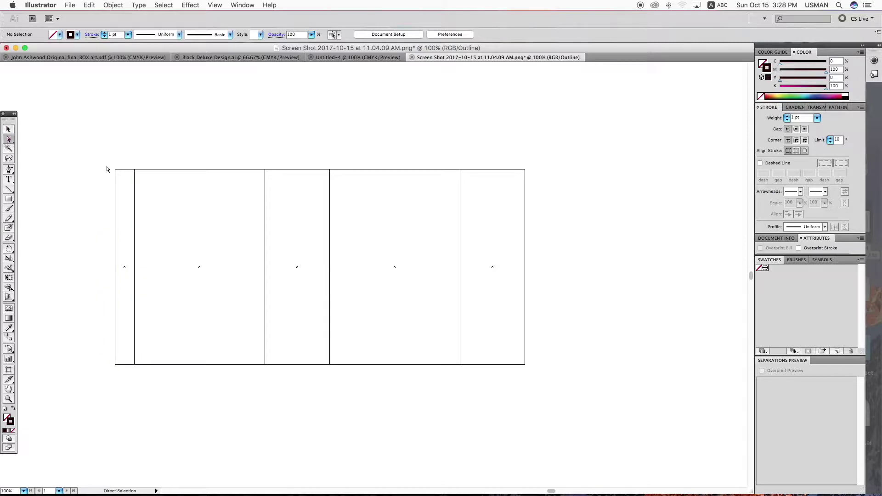
left_click(115, 170)
key("Down")
key("Down")
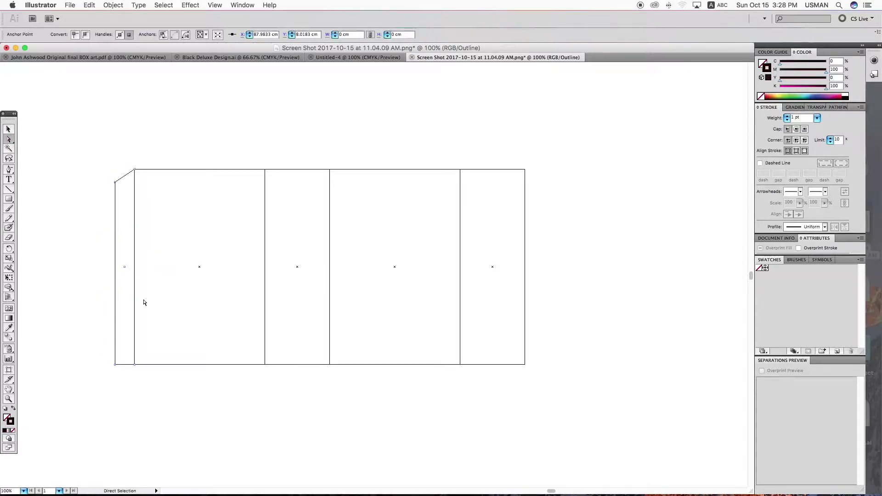
left_click(115, 364)
key("Up")
key("Up")
key("v")
- Duplicate the second 10 cm panel directly above itself, with the copy's bottom edge on the panel's top edge
scroll(336, 421, "up", 3)
left_click(463, 395)
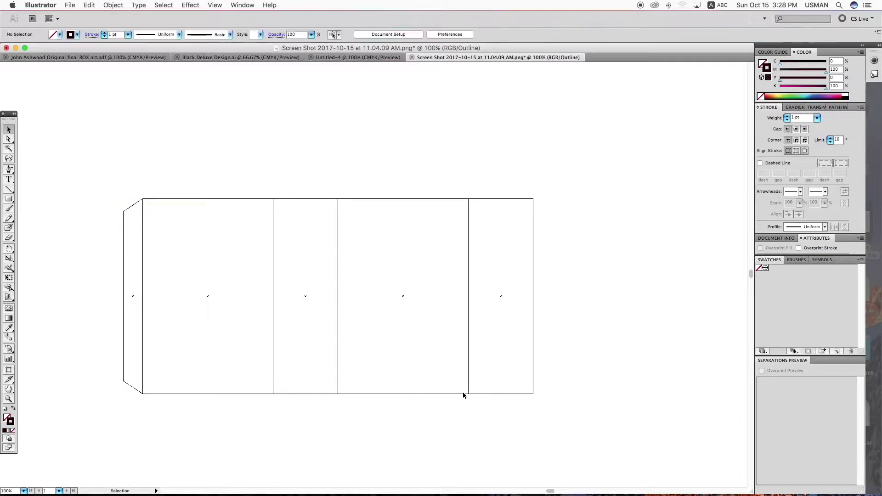
left_click_drag(461, 393, 471, 264)
left_click(485, 188)
key("space")
left_click_drag(289, 252, 321, 331)
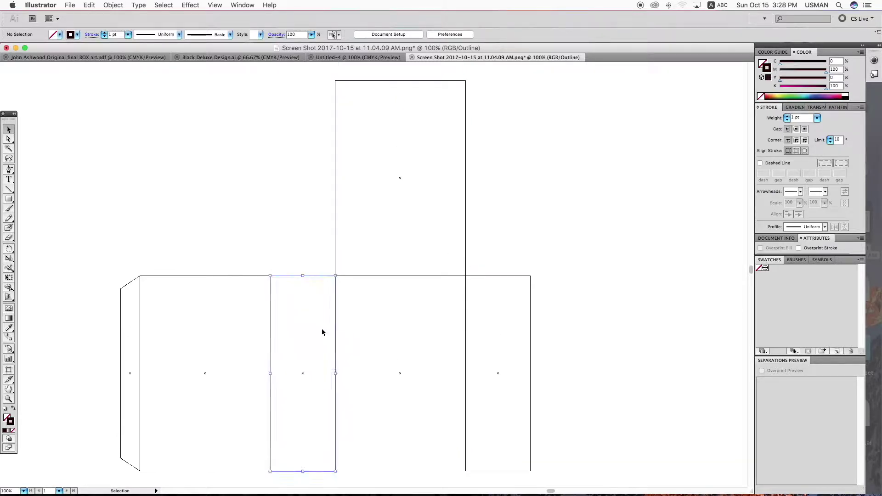
- Set the height of the upper panel copy to 5 cm, keeping its bottom edge fixed
left_click_drag(484, 144, 429, 158)
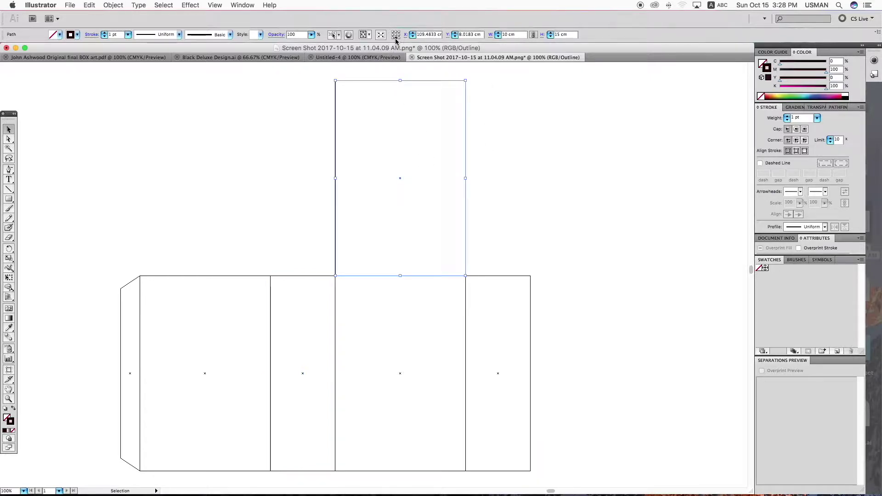
left_click(567, 34)
type("5")
key("Return")
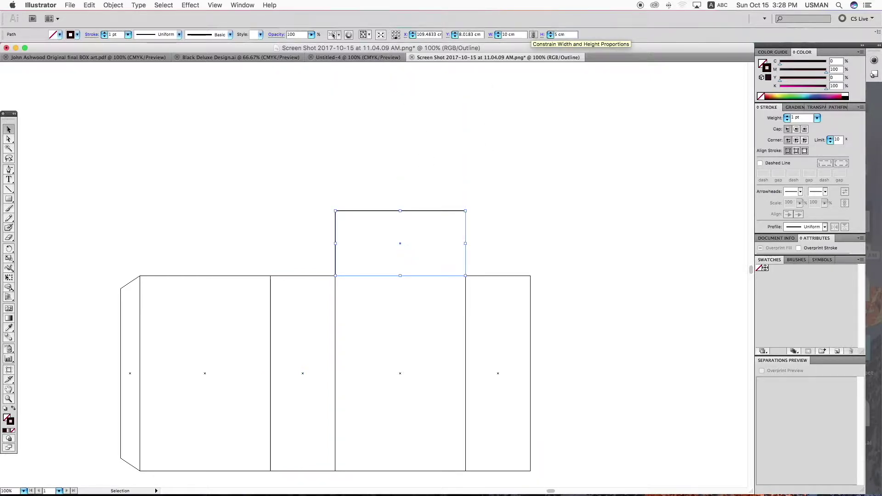
left_click(528, 191)
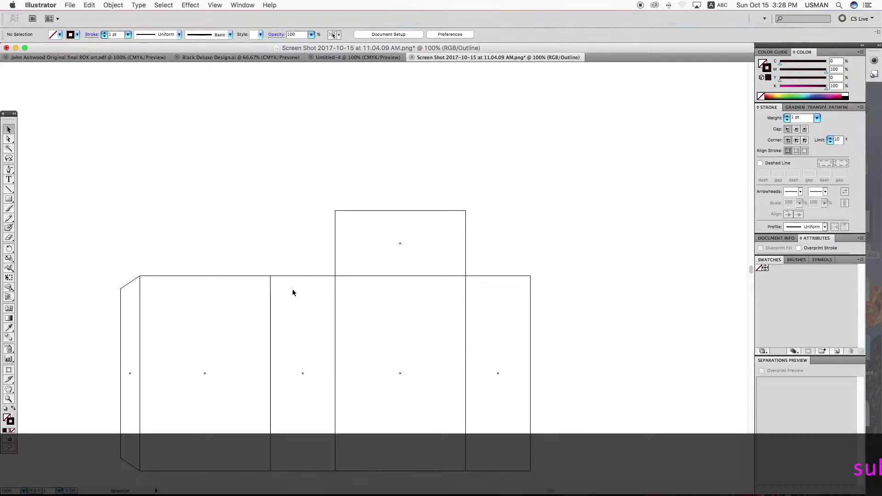
- Duplicate the 5 cm high lid panel upward and snap the copy onto its top edge
scroll(453, 251, "up", 1)
left_click_drag(465, 271, 473, 201)
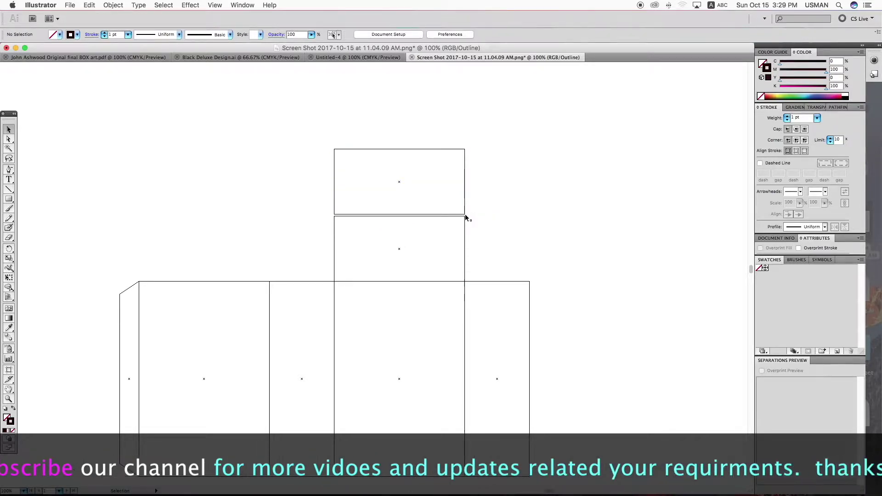
left_click_drag(465, 215, 464, 216)
left_click(499, 224)
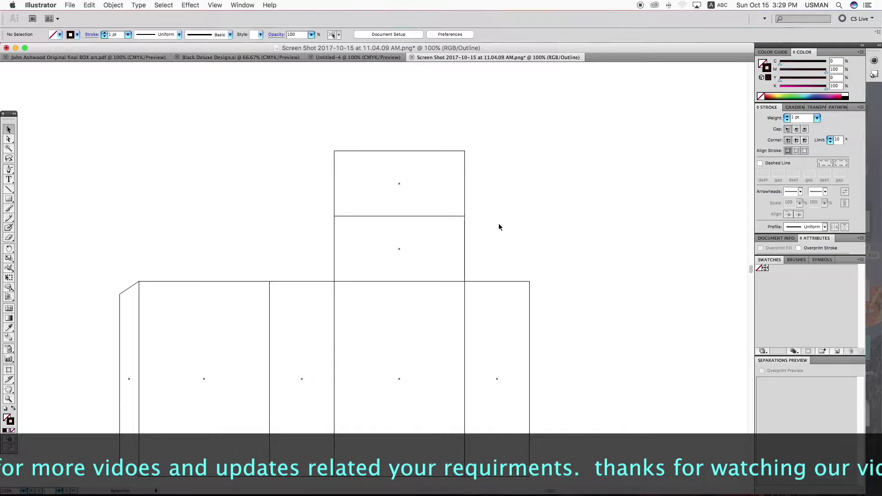
- Set the topmost panel's height to 1.5 cm as a tuck flap, keeping its bottom edge fixed
left_click(379, 151)
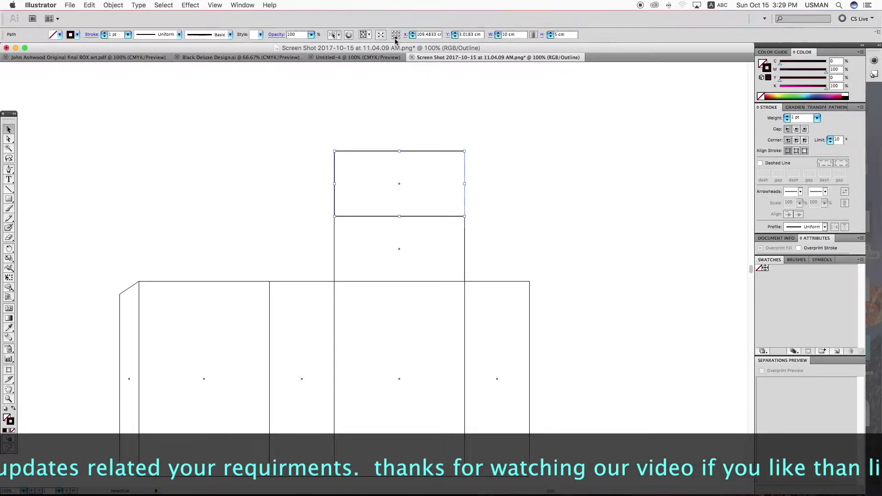
left_click(568, 36)
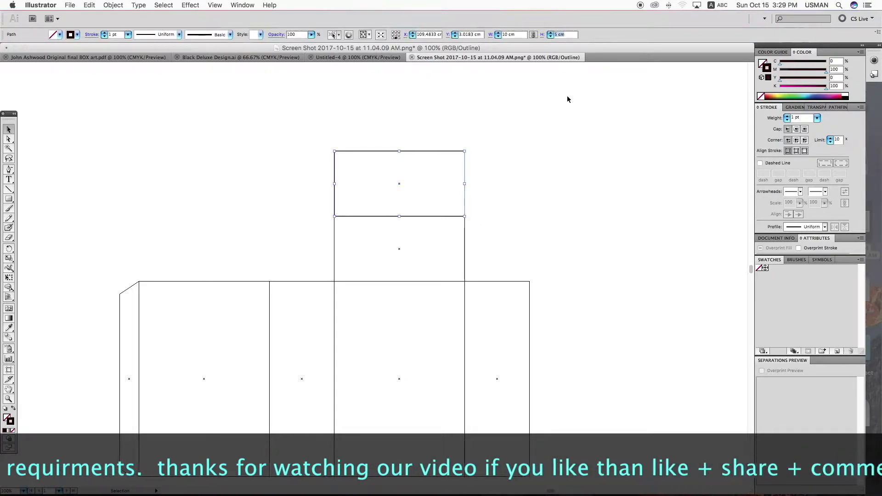
type("1.5")
key("Return")
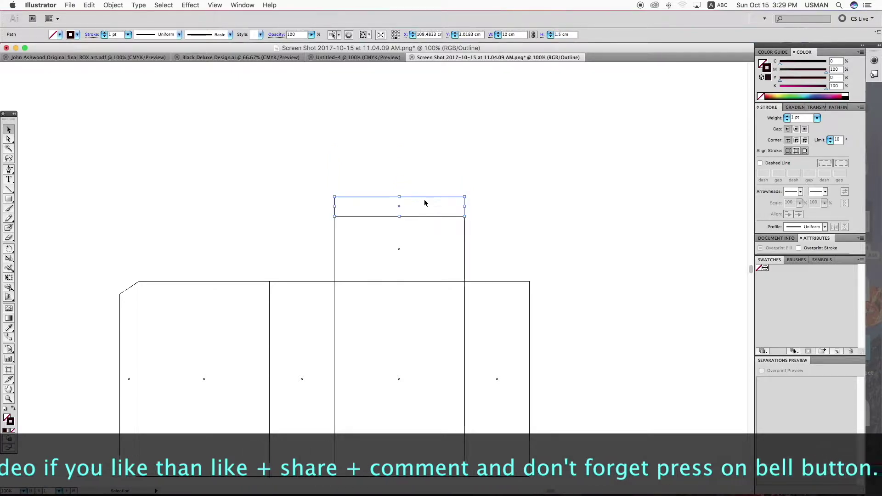
left_click(422, 184)
- Draw a circle beside the lid panel with the Ellipse tool and size it to 1.5 cm by 1.5 cm
key("super+space")
left_click_drag(217, 153, 570, 347)
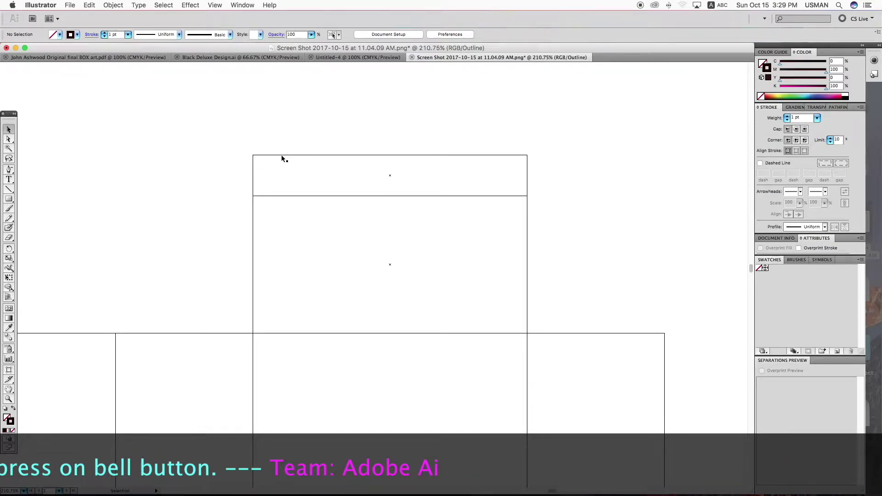
left_click_drag(7, 200, 51, 223)
left_click_drag(140, 223, 187, 271)
key("v")
left_click(491, 36)
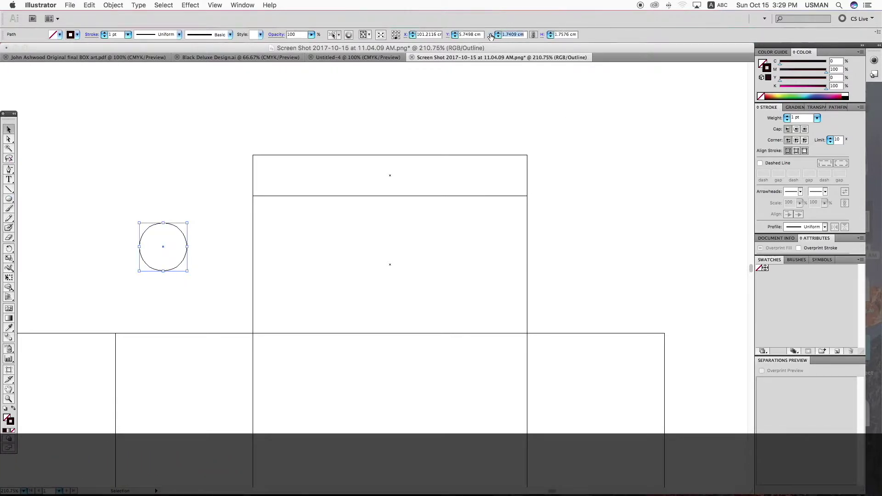
type("1.5")
key("Tab")
type("1.5")
key("Return")
- Align the 1.5 cm circle to the top and right edges of the tuck flap
left_click_drag(254, 136, 301, 165)
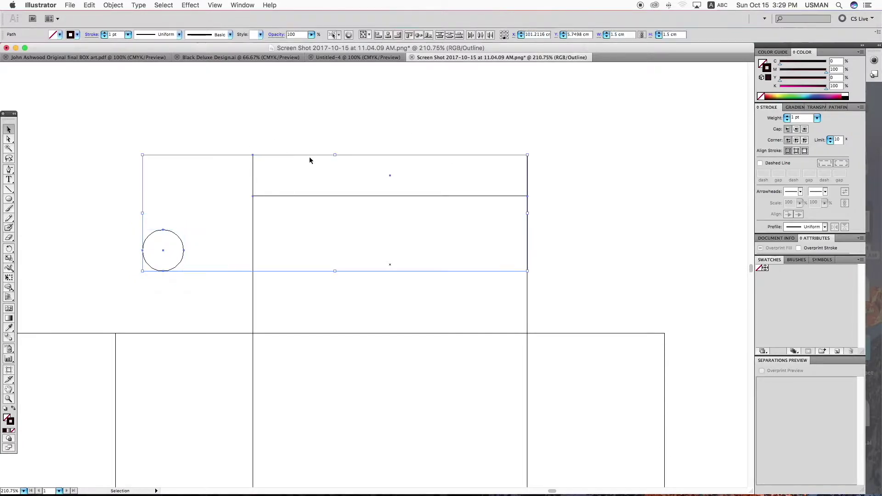
left_click(408, 35)
left_click(397, 35)
left_click(608, 151)
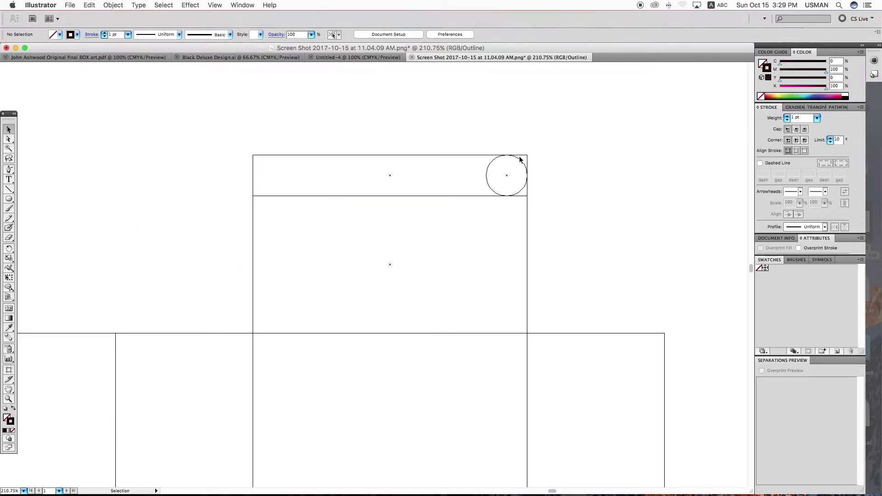
- Duplicate the circle along the tuck flap and align the copy to the flap's left edge
left_click_drag(521, 162, 426, 154)
left_click(330, 155, "shift")
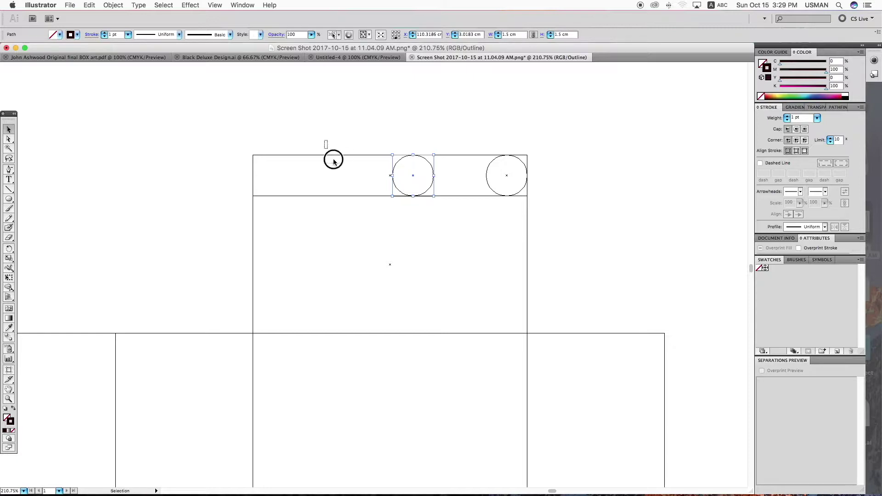
left_click(378, 34)
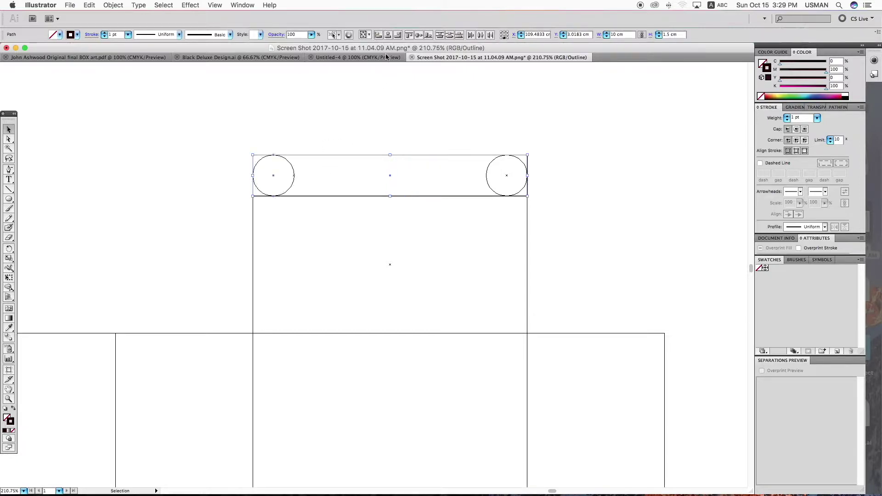
- Divide the tuck flap and its two circles with Pathfinder, and ungroup the resulting pieces
left_click(255, 127)
left_click_drag(202, 137, 544, 180)
left_click(837, 107)
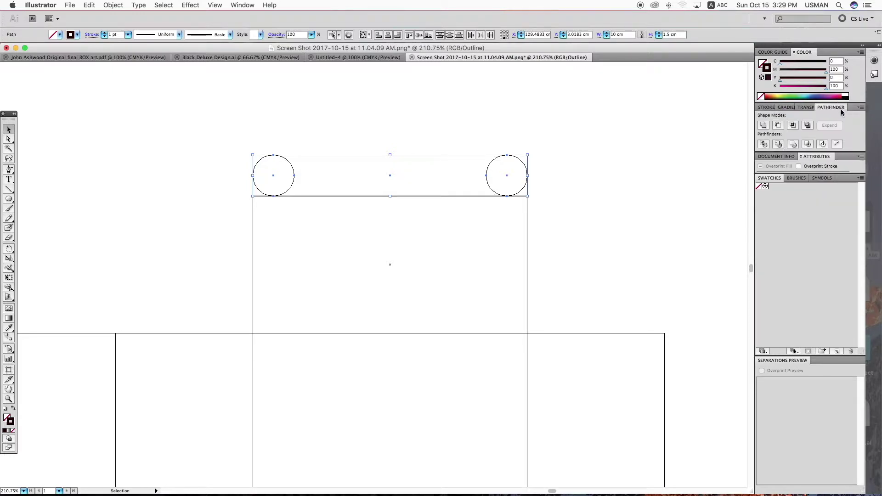
left_click(763, 145)
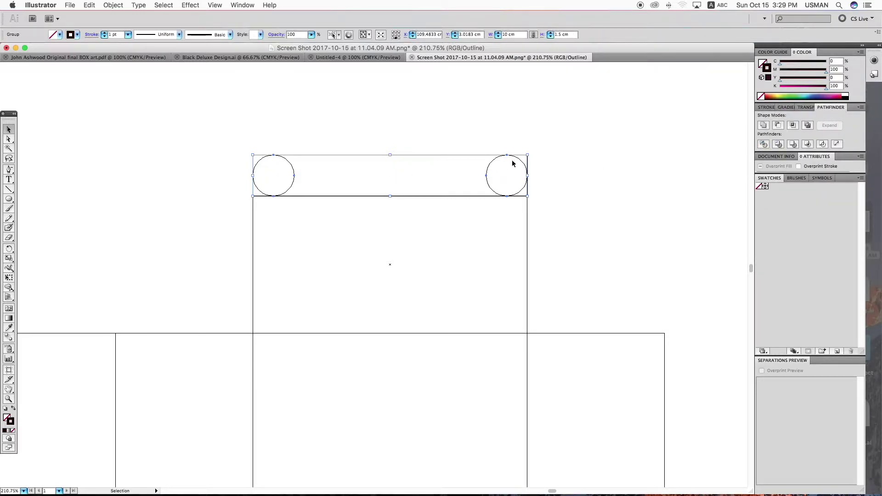
right_click(541, 172)
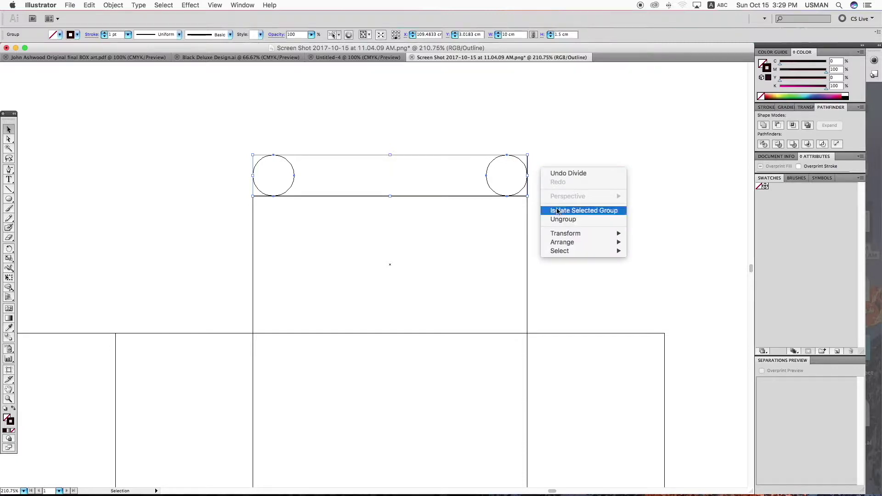
left_click(551, 216)
left_click(544, 164)
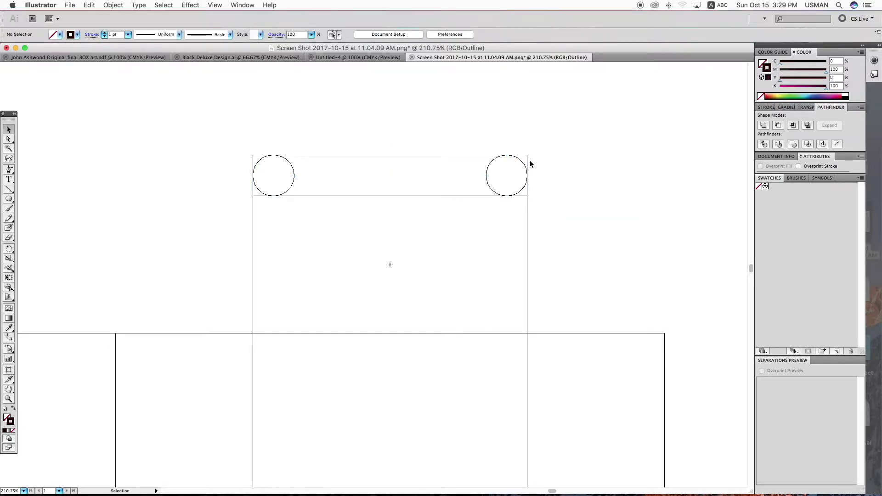
- Delete the two outer top corner pieces of the tuck flap and unite the remaining pieces into one rounded shape
left_click_drag(527, 162, 553, 138)
key("Delete")
left_click_drag(257, 158, 195, 164)
key("Delete")
left_click_drag(232, 133, 575, 192)
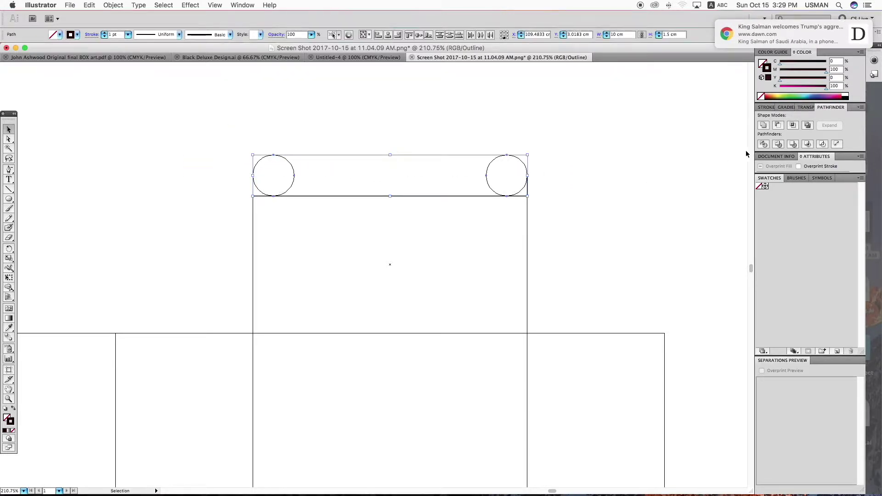
left_click(764, 126)
left_click(212, 179)
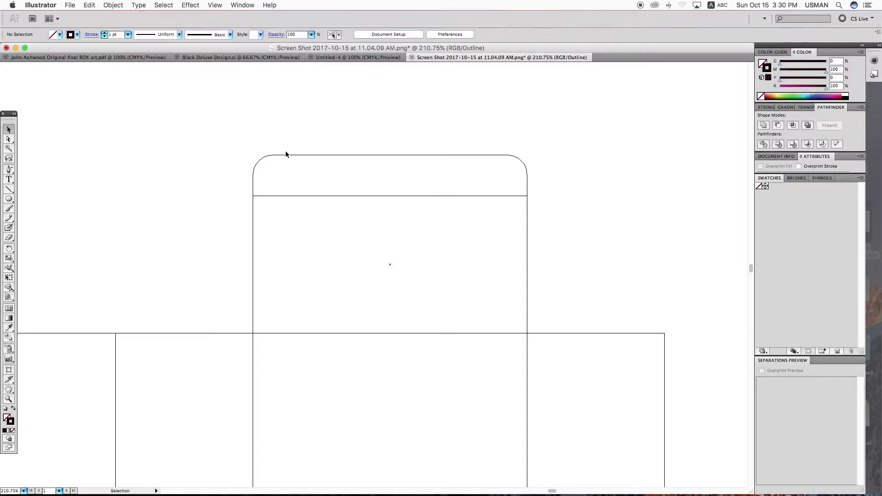
- Duplicate the narrow panel beside the lid upward and align the copy's bottom edge with the lid panel's bottom edge
key("super+minus")
key("super+minus")
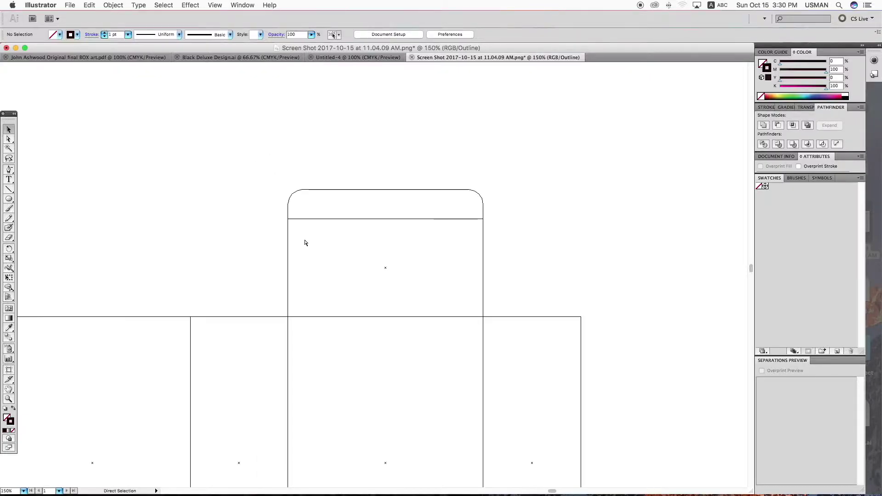
key("space")
left_click_drag(288, 262, 307, 208)
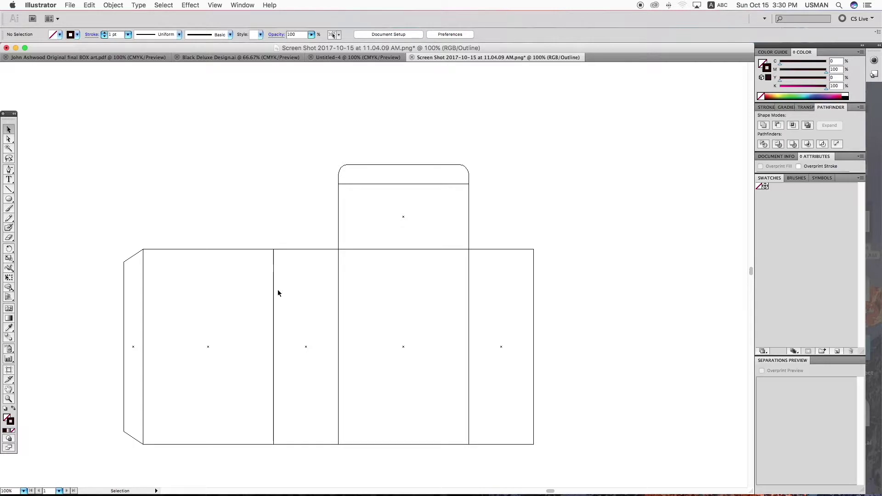
left_click_drag(323, 446, 335, 227)
left_click(339, 236, "shift")
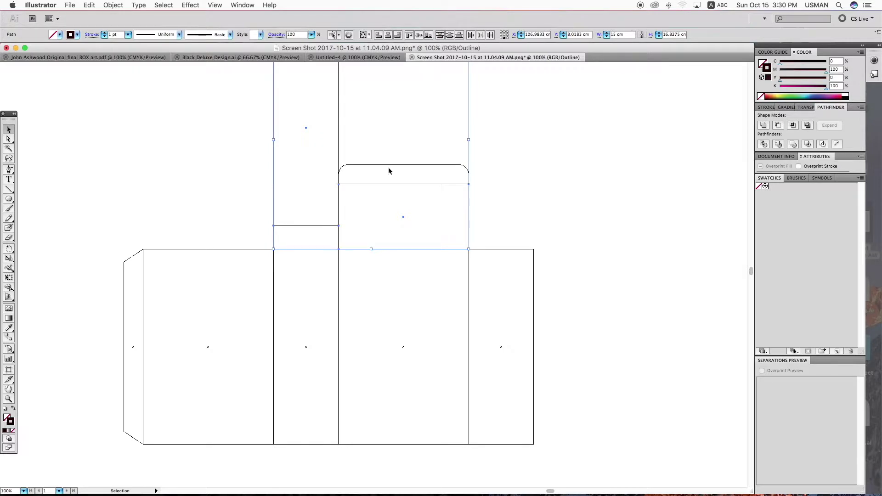
left_click(427, 35)
left_click(570, 230)
- Shorten the upper narrow panel copy to about 3.46 cm high as a dust flap, keeping its bottom edge fixed
left_click_drag(331, 220, 353, 299)
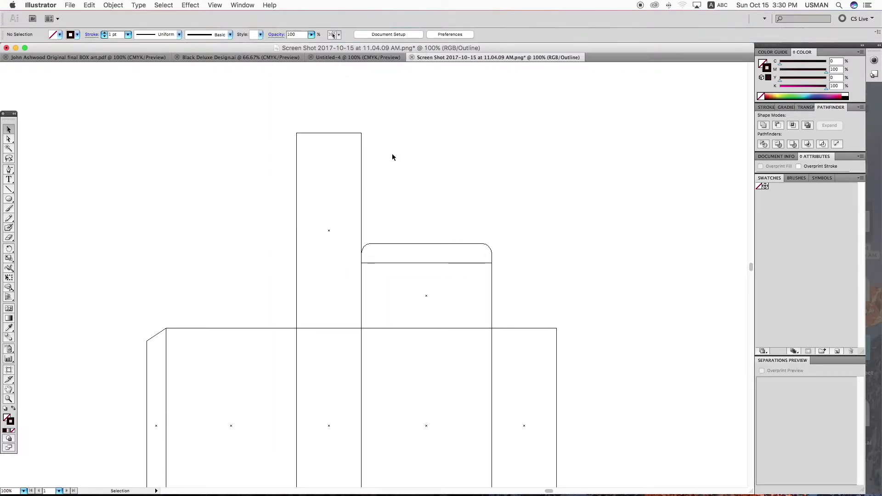
left_click(361, 164)
left_click(347, 275)
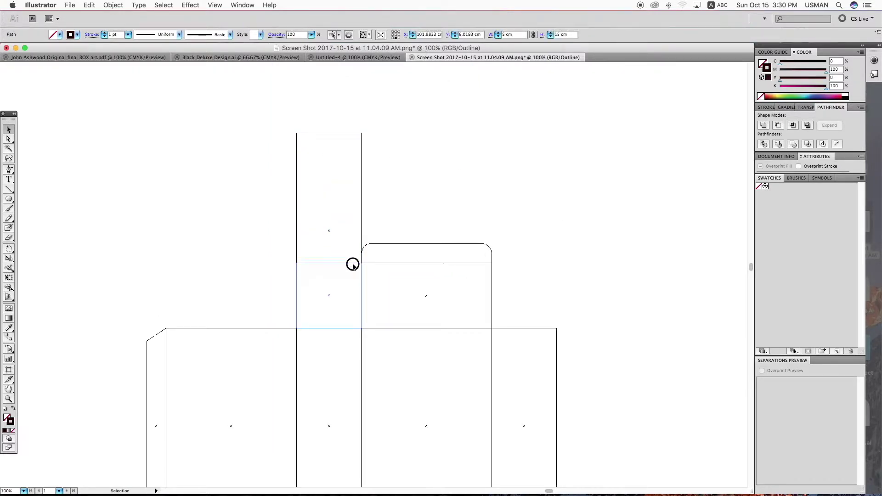
left_click_drag(353, 265, 332, 284)
left_click(303, 250)
- Add two anchor points close together near the base of the dust flap's left edge
key("super+space")
left_click_drag(228, 203, 597, 418)
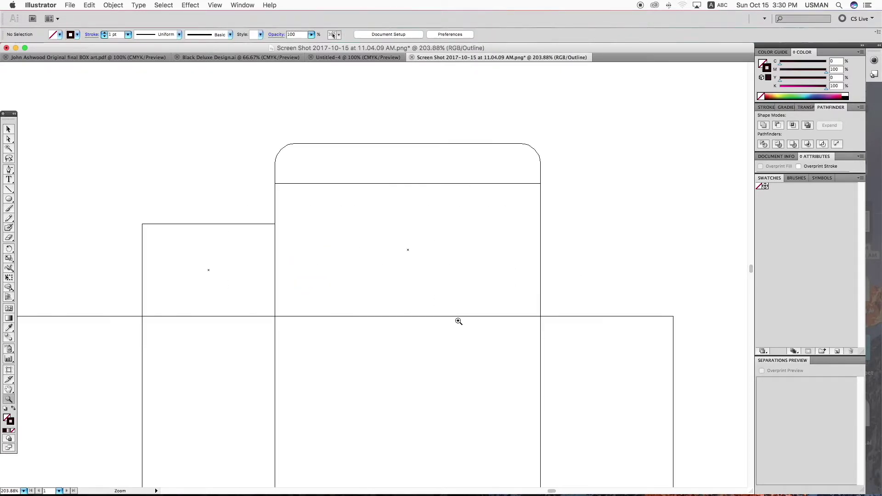
left_click(203, 239)
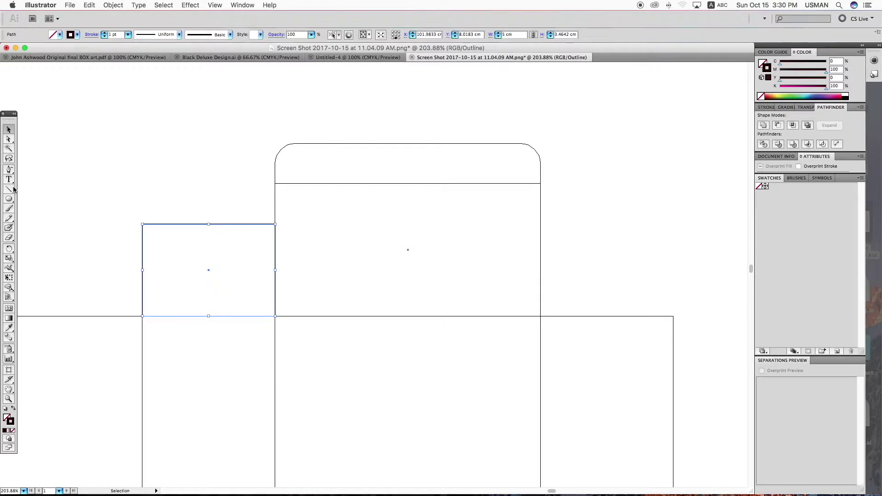
left_click_drag(8, 169, 37, 182)
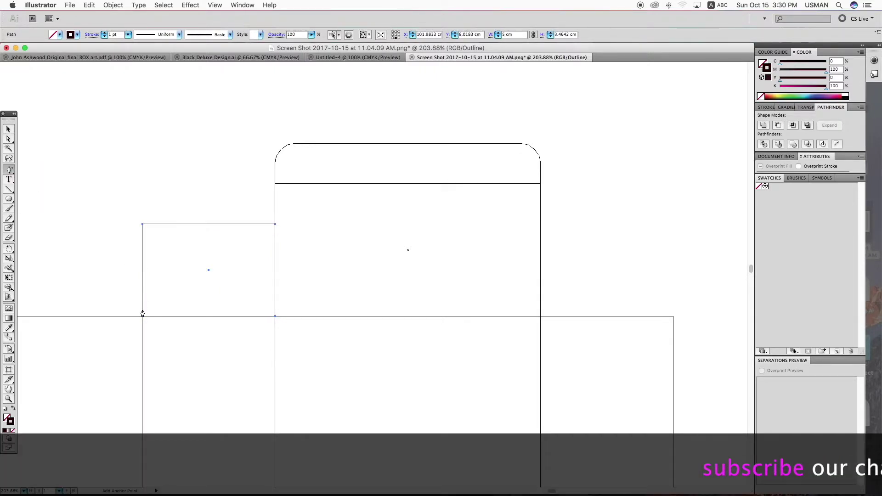
left_click(142, 308)
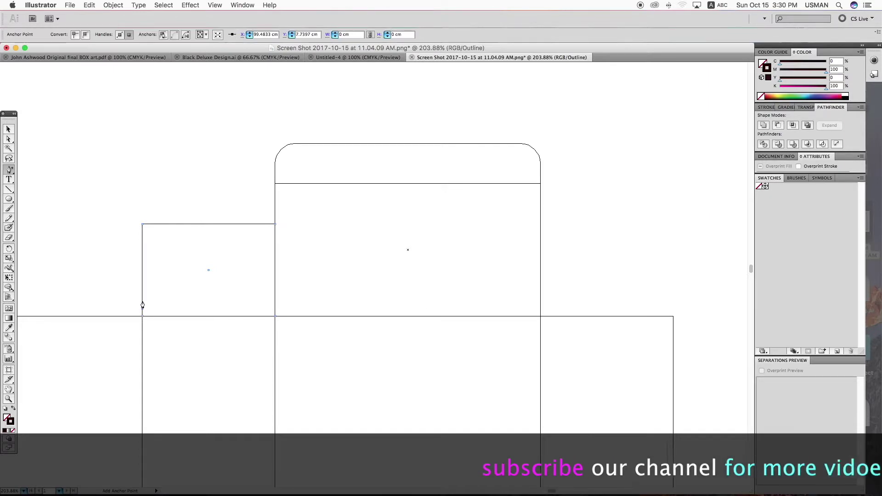
key("v")
left_click(117, 234)
- Move the dust flap's top-left corner and the upper added anchor point inward to form a slanted, notched left edge
left_click(10, 139)
left_click_drag(142, 225, 182, 228)
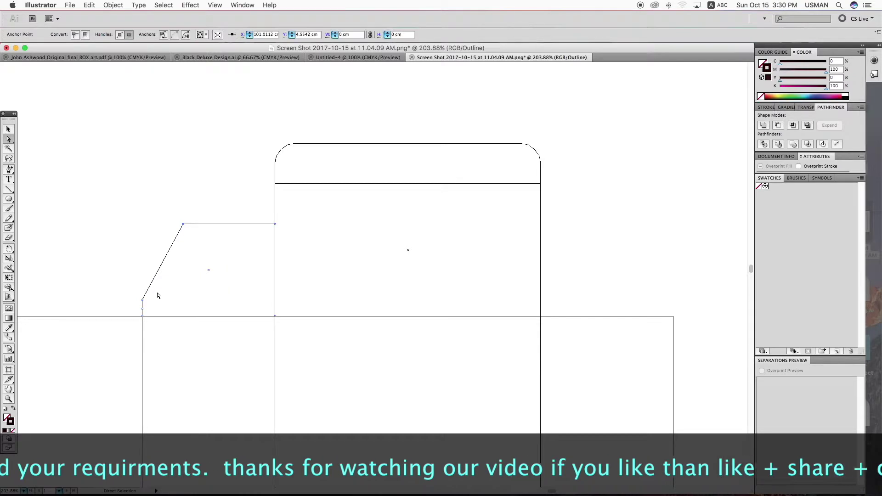
left_click_drag(144, 300, 154, 302)
key("v")
left_click(126, 217)
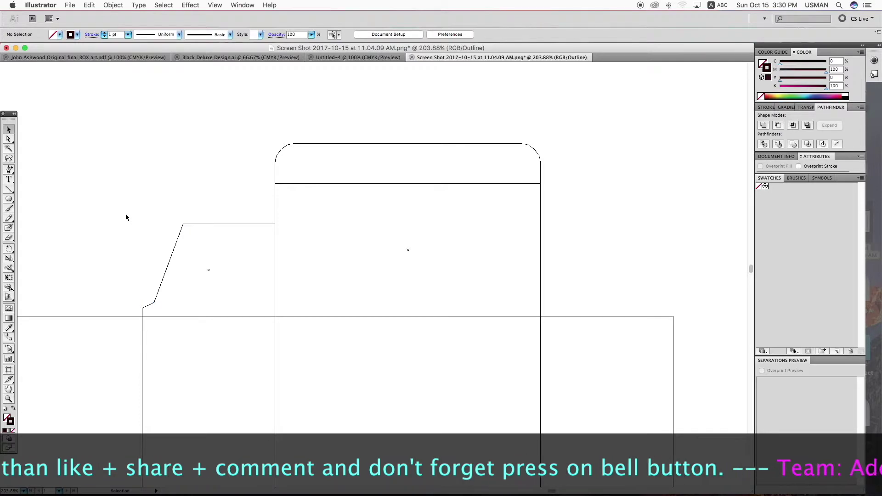
- Isolate the dust flap and add an anchor point near the base of its right edge
left_click(226, 224)
left_click(282, 240)
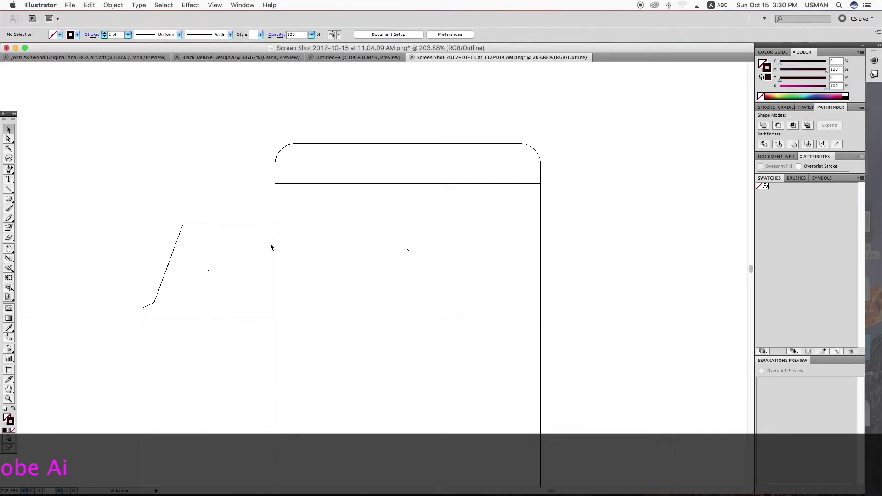
left_click(269, 224)
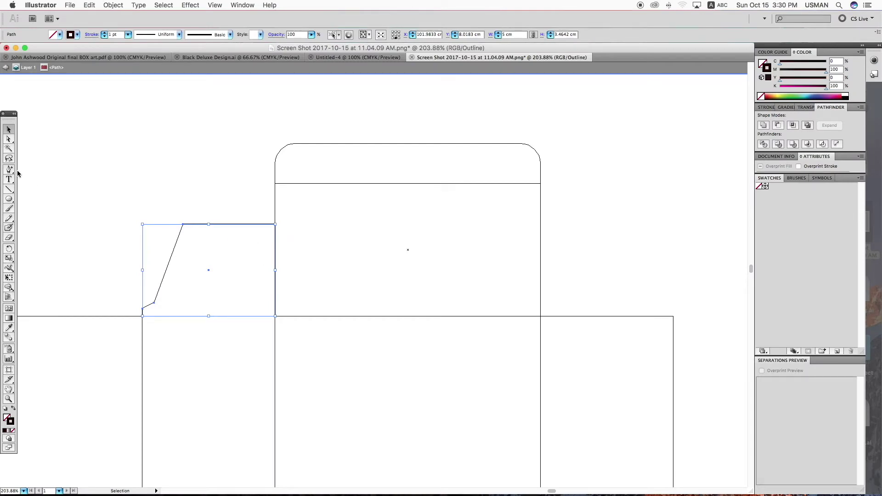
left_click(8, 170)
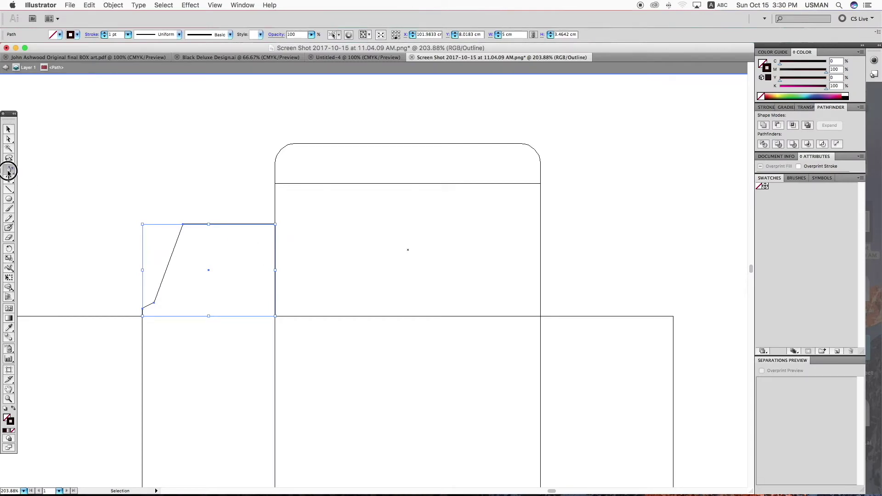
left_click(275, 310)
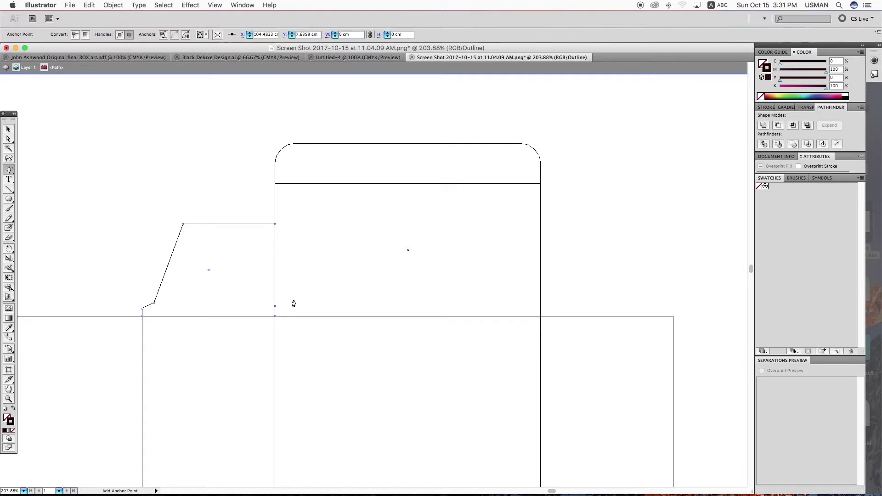
left_click(6, 131)
left_click(205, 191)
- Move the dust flap's top-right corner and the new anchor point slightly inward, leaving a gap beside the lid panel
key("a")
left_click_drag(254, 212, 290, 309)
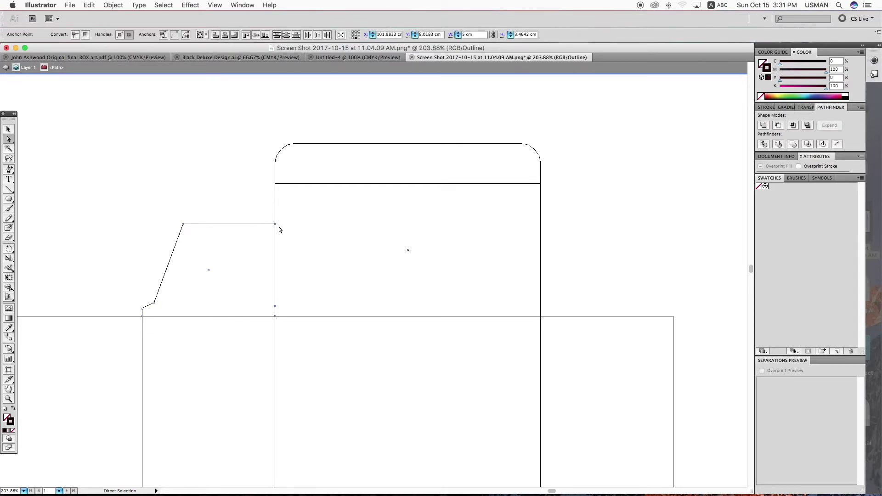
left_click_drag(276, 307, 266, 307)
left_click_drag(265, 308, 266, 307)
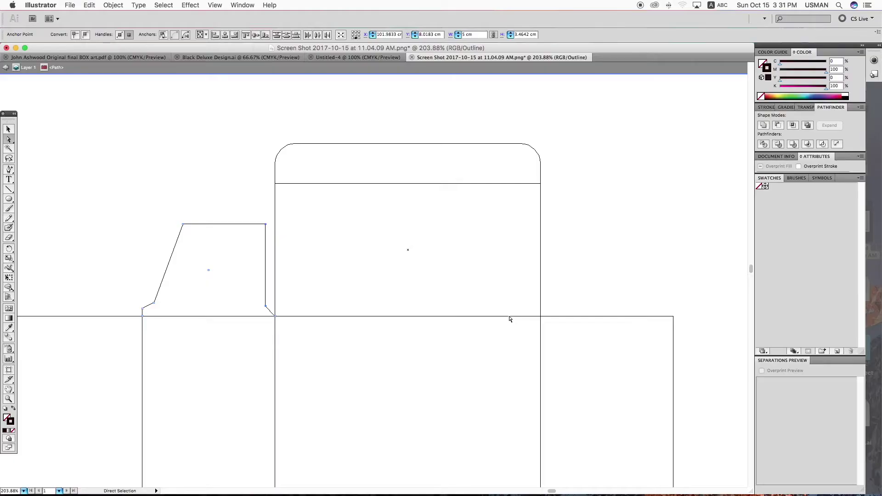
left_click(600, 277)
- Copy the dust flap to the other side of the lid panel and reflect the copy across the vertical axis
key("super+minus")
key("super+minus")
left_click_drag(288, 257, 486, 266)
right_click(491, 273)
mouse_move(516, 392)
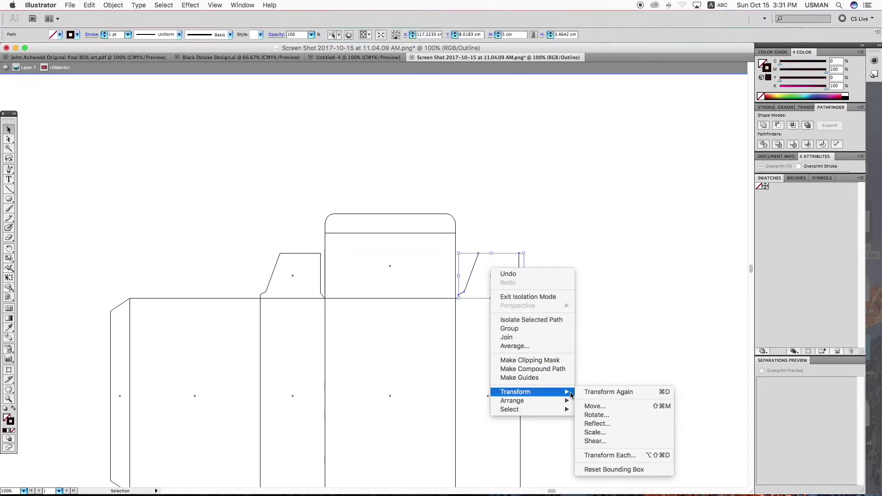
left_click(597, 422)
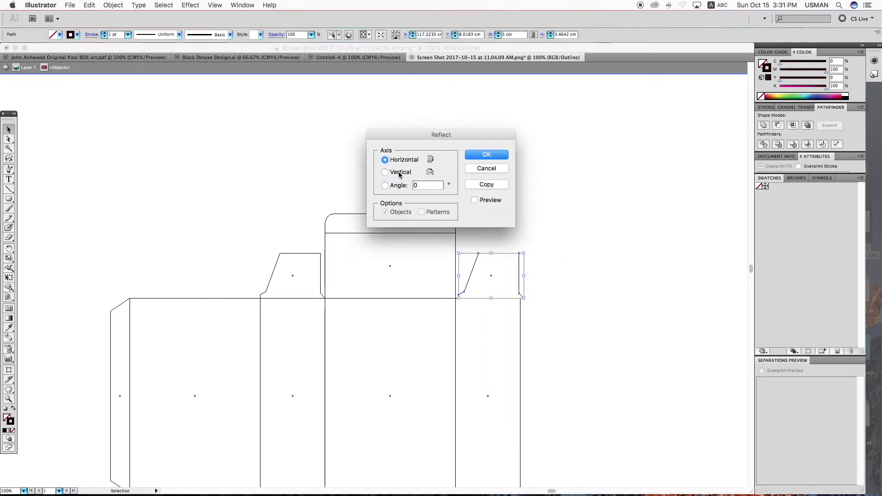
left_click(395, 173)
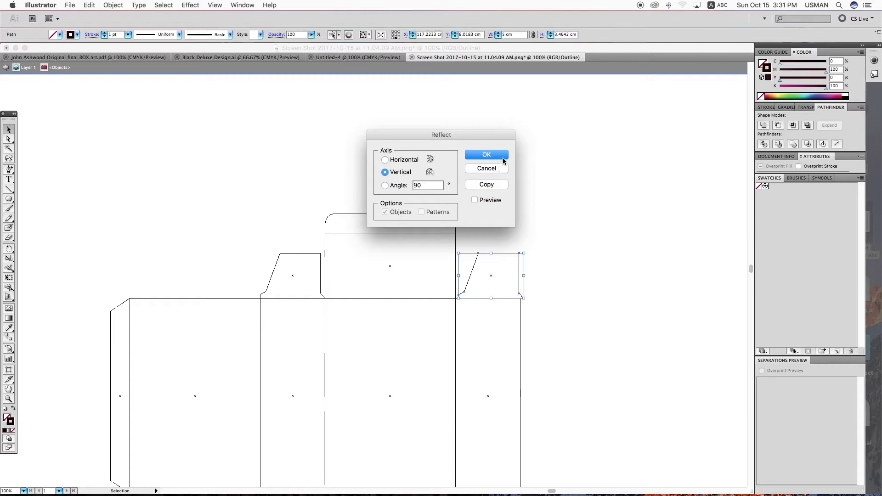
left_click(503, 156)
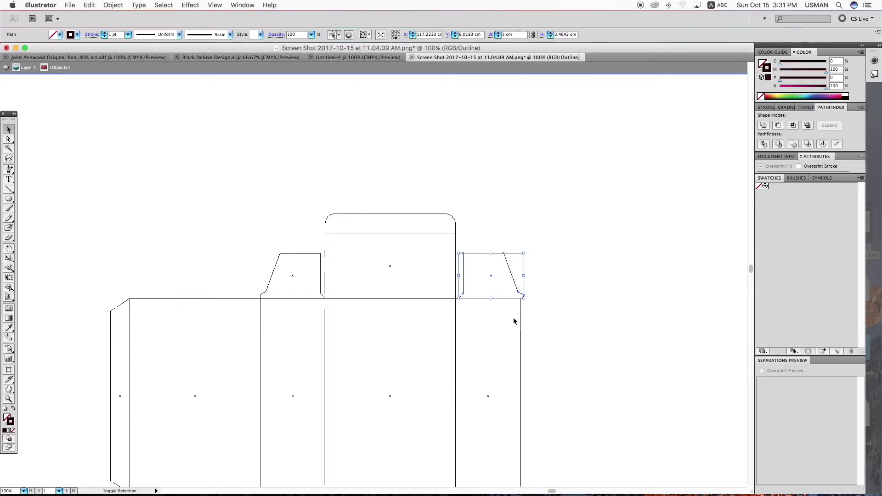
- Exit isolation mode and align the mirrored dust flap to the left edge of the narrow panel below it
left_click(533, 309)
left_click(513, 277)
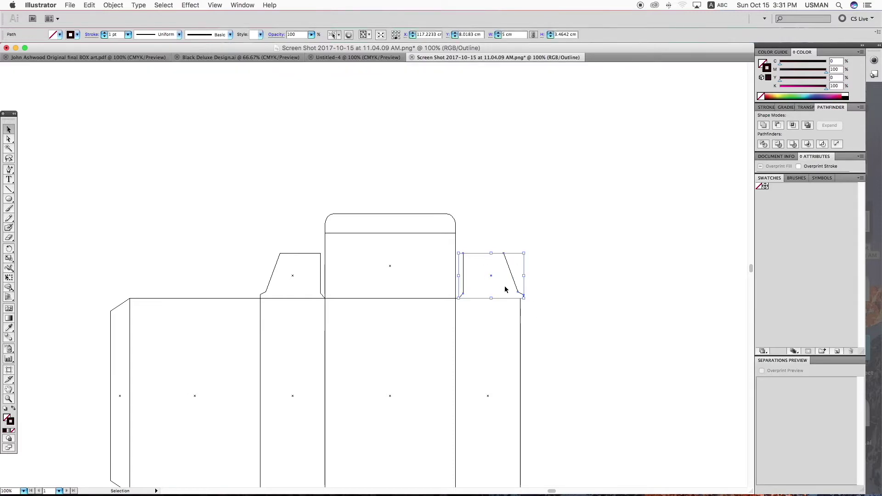
left_click(520, 324, "shift")
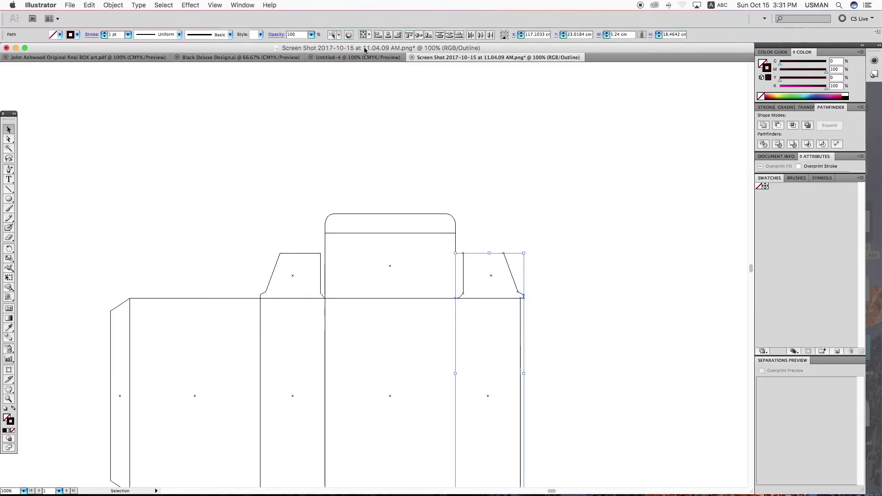
left_click(378, 36)
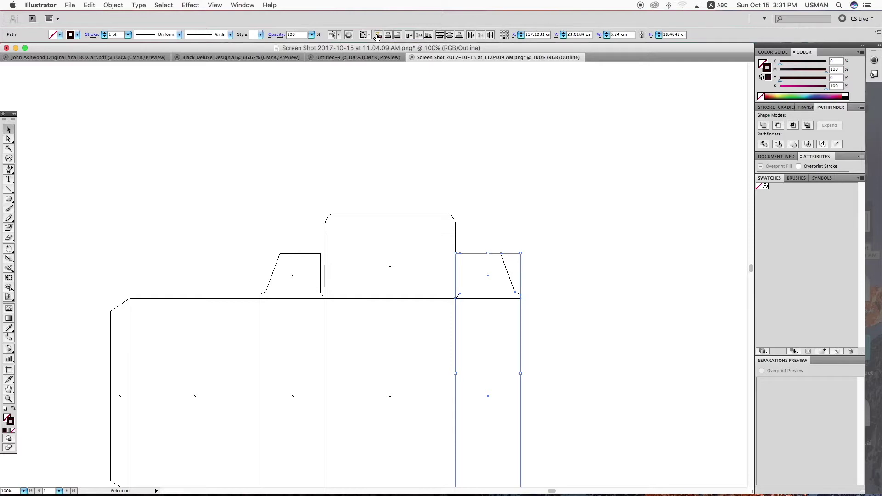
left_click(542, 230)
scroll(551, 230, "down", 5)
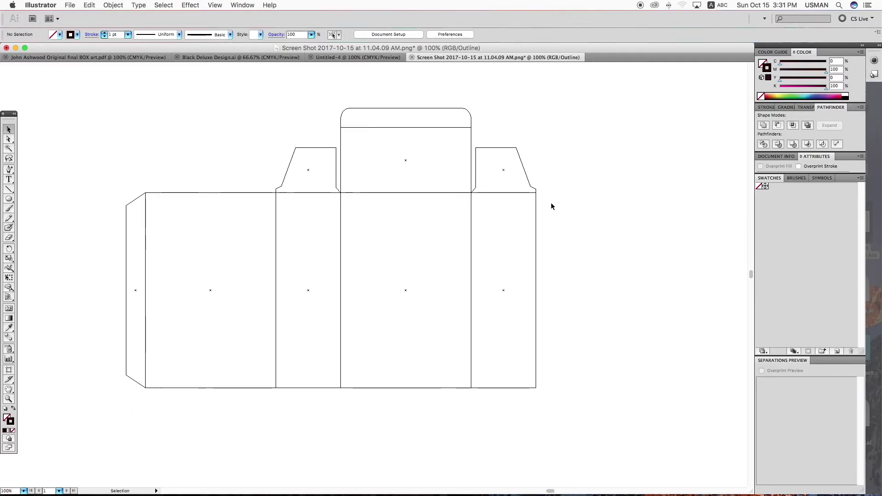
- Copy both dust flaps to below the two narrow panels and reflect the copies across the horizontal axis
left_click_drag(329, 161, 314, 134)
left_click_drag(541, 140, 518, 389)
right_click(559, 367)
mouse_move(631, 471)
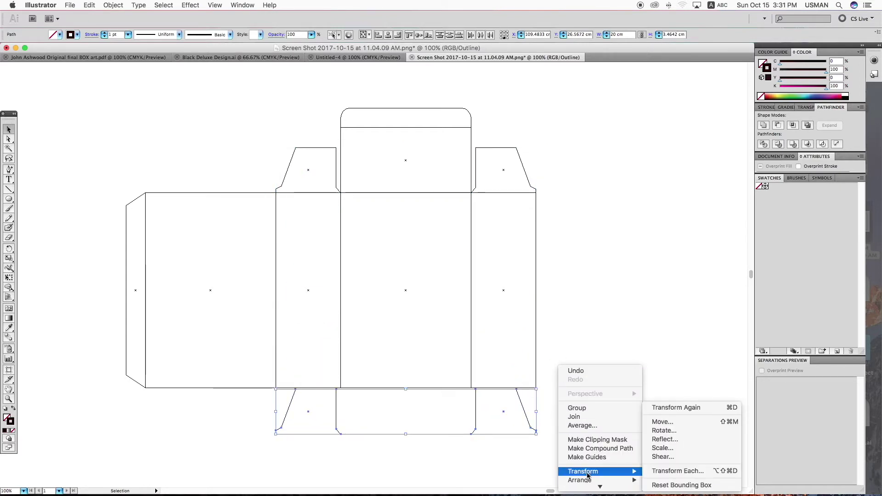
left_click(664, 439)
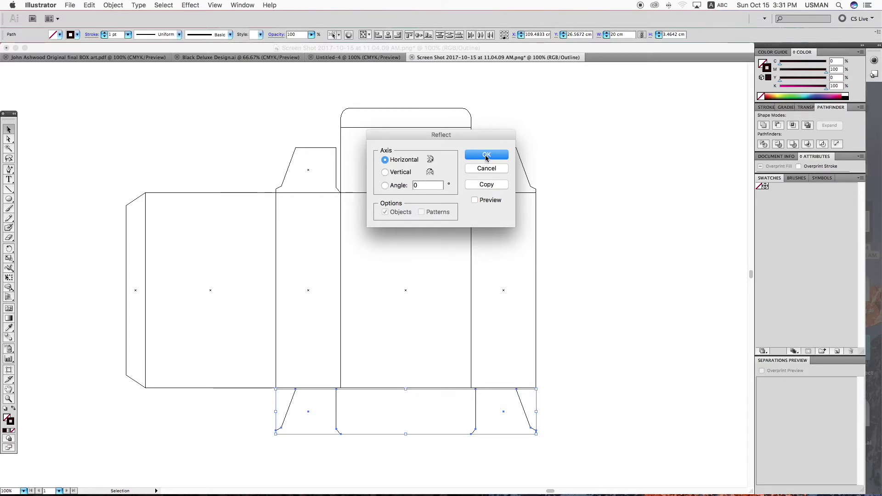
left_click(486, 156)
- Move the two reflected dust flaps up so their tops sit flush against the bottom edge of the narrow panels
key("z")
left_click_drag(243, 350, 523, 444)
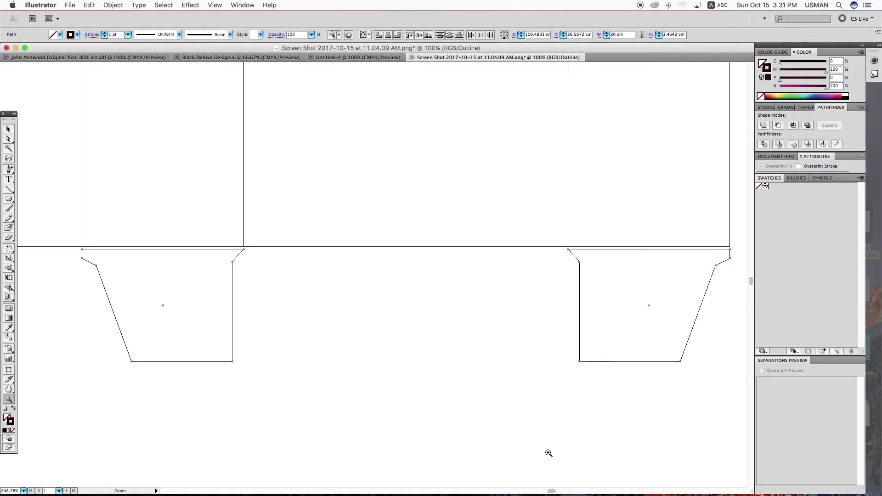
key("v")
left_click(244, 251)
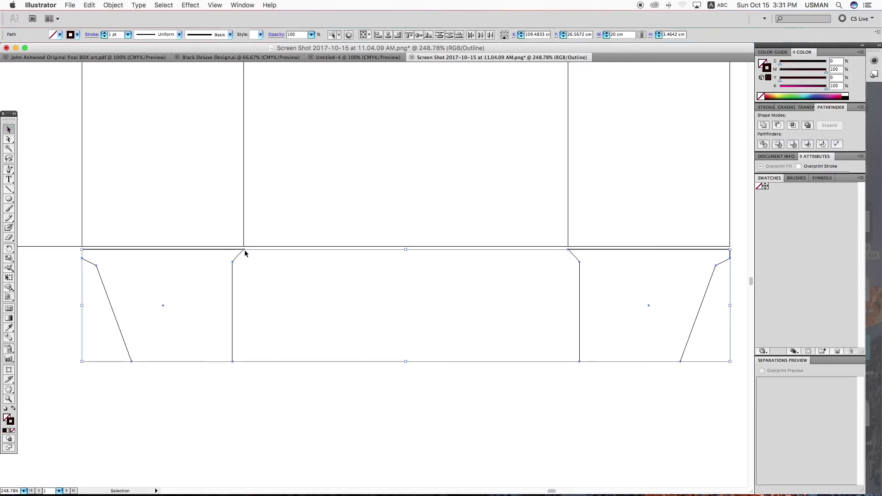
left_click_drag(244, 251, 244, 247)
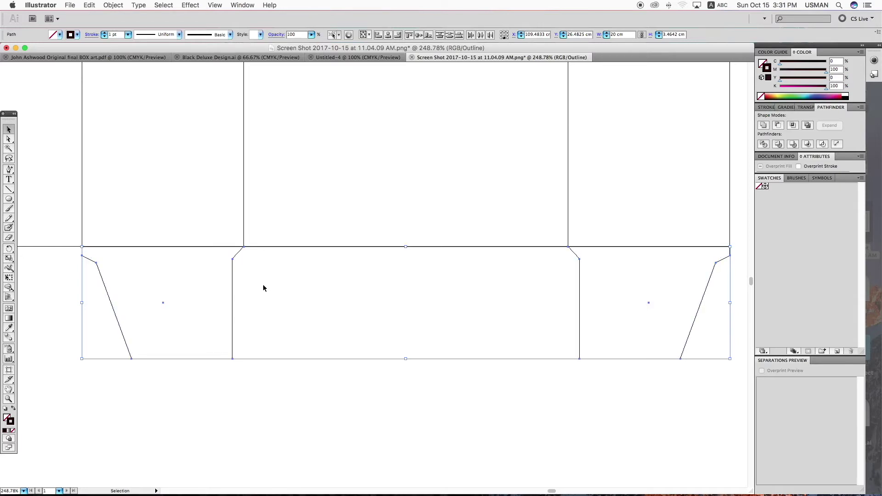
left_click(560, 272)
key("super+minus")
key("super+minus")
key("super+minus")
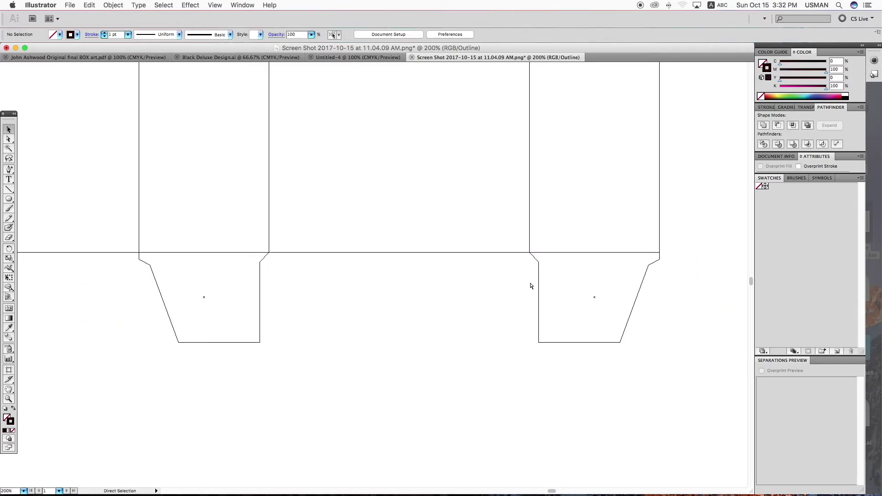
left_click_drag(384, 258, 464, 350)
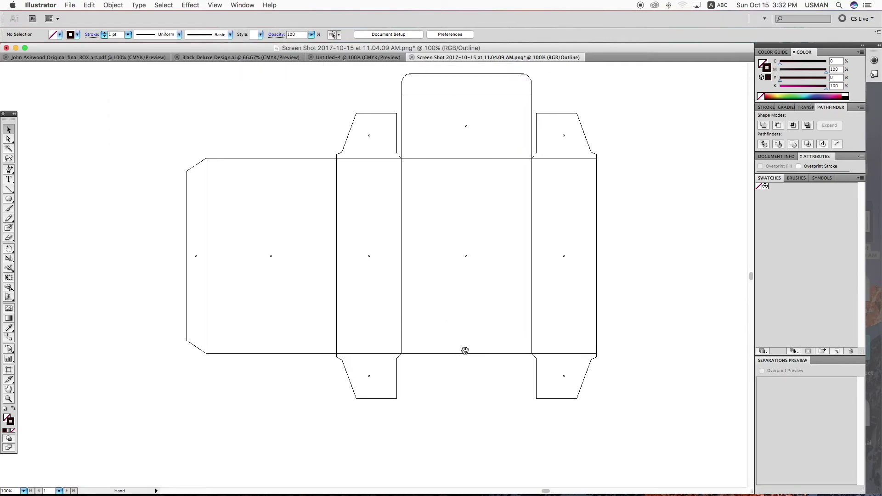
left_click(531, 95)
left_click_drag(532, 95, 330, 374)
key("super+z")
left_click_drag(565, 80, 514, 107)
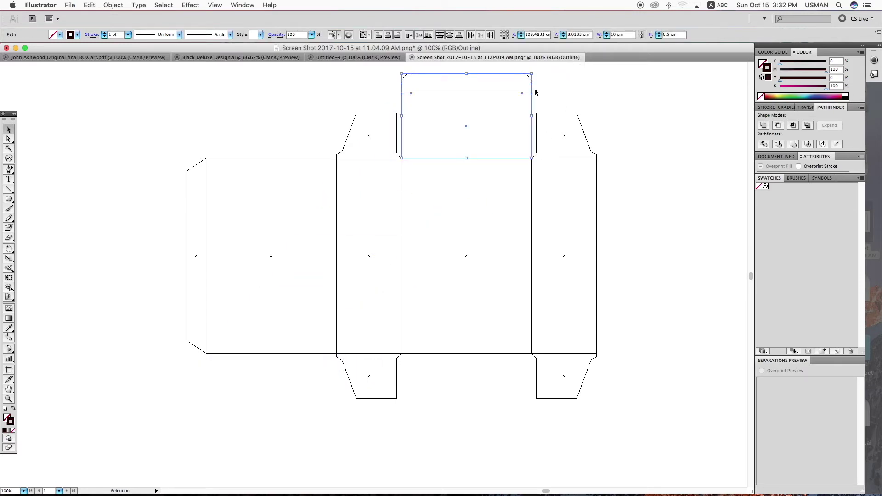
left_click_drag(567, 82, 531, 137)
key("super+z")
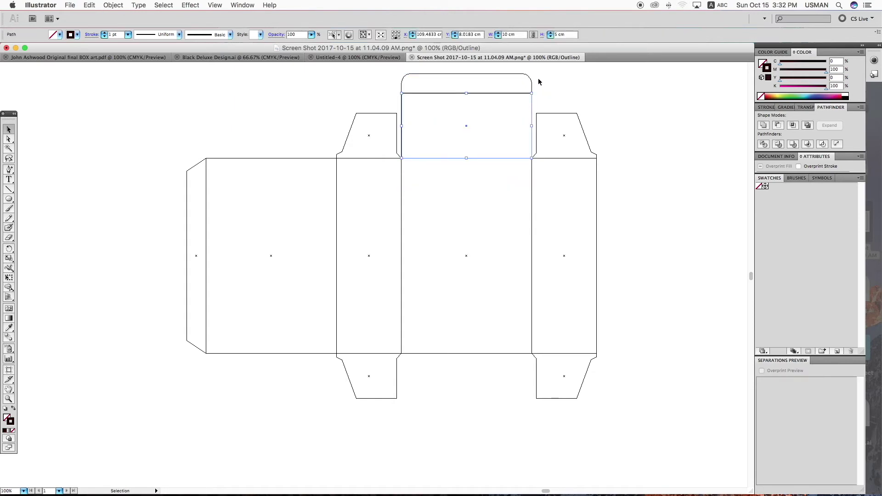
- Copy the lid and its rounded tuck flap to below the first wide panel, flip the copy upside down and group it
left_click(530, 81, "shift")
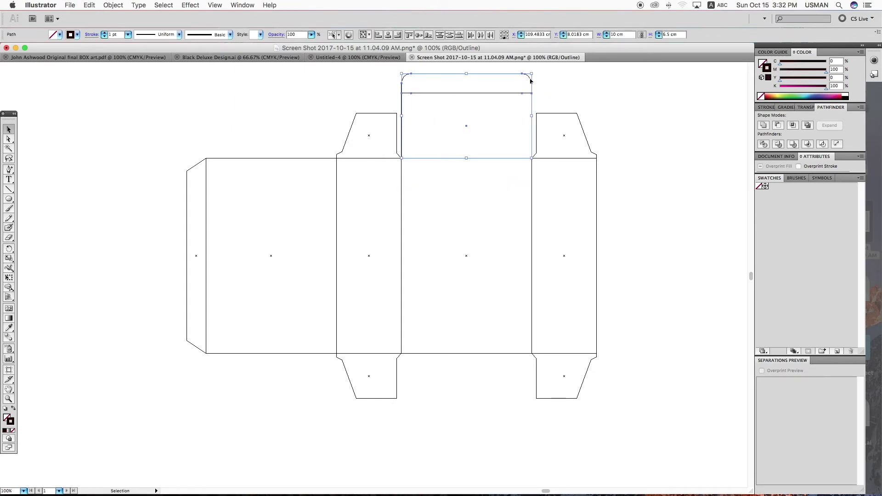
left_click_drag(531, 81, 187, 433)
key("a")
key("v")
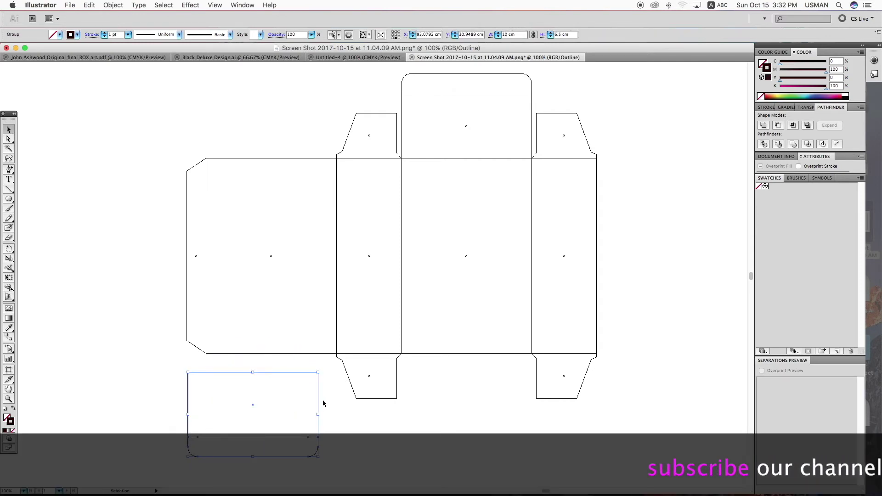
- Align the flipped lid group flush with the bottom edge of the wide panel beside the glue flap and ungroup it
left_click(328, 388)
left_click_drag(319, 374, 336, 353)
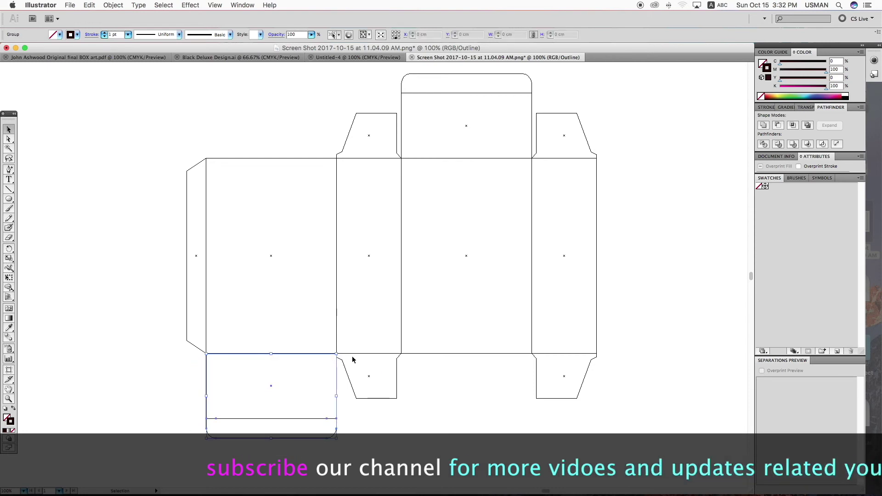
right_click(410, 375)
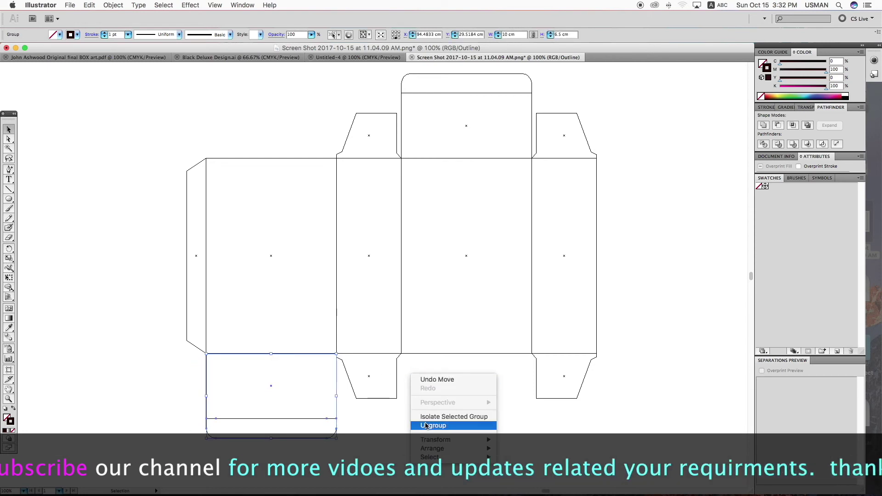
left_click(454, 416)
key("a")
left_click_drag(337, 400, 352, 409)
key("ctrl+z")
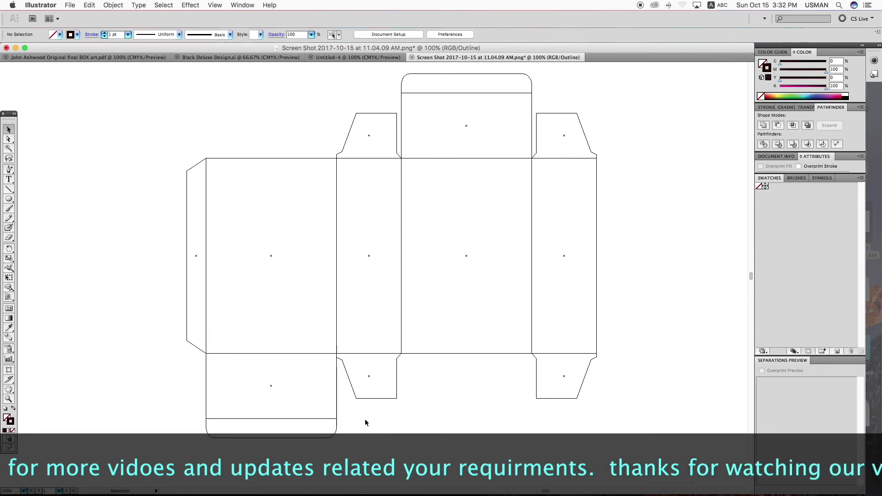